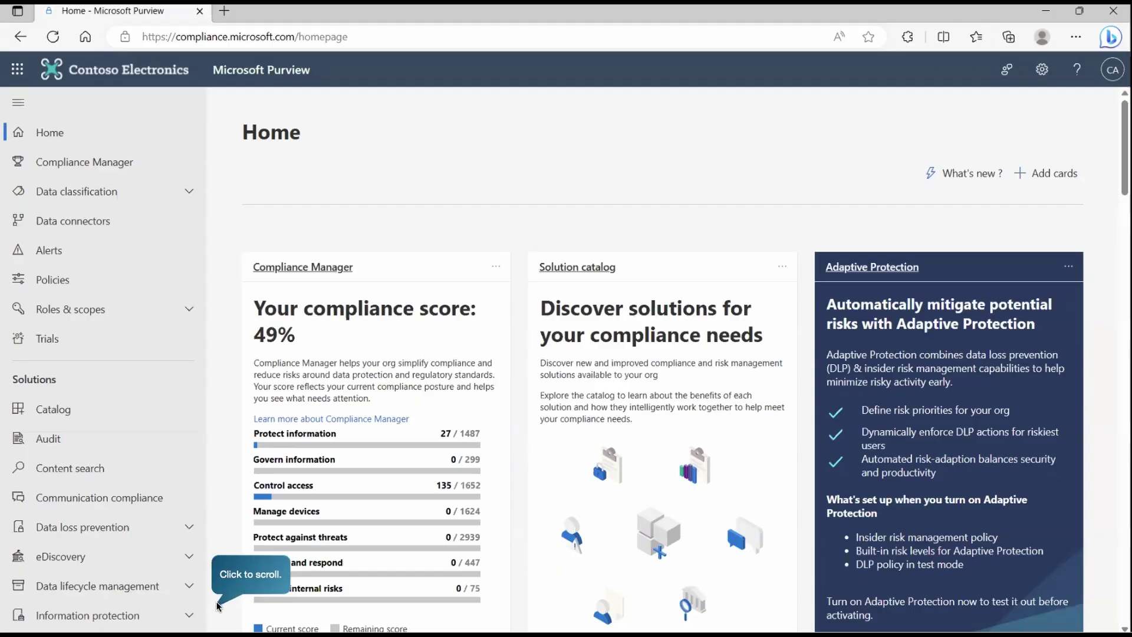
# Go to Auto-labeling under Information protection and begin a new auto-labeling policy.
pyautogui.click(218, 605)
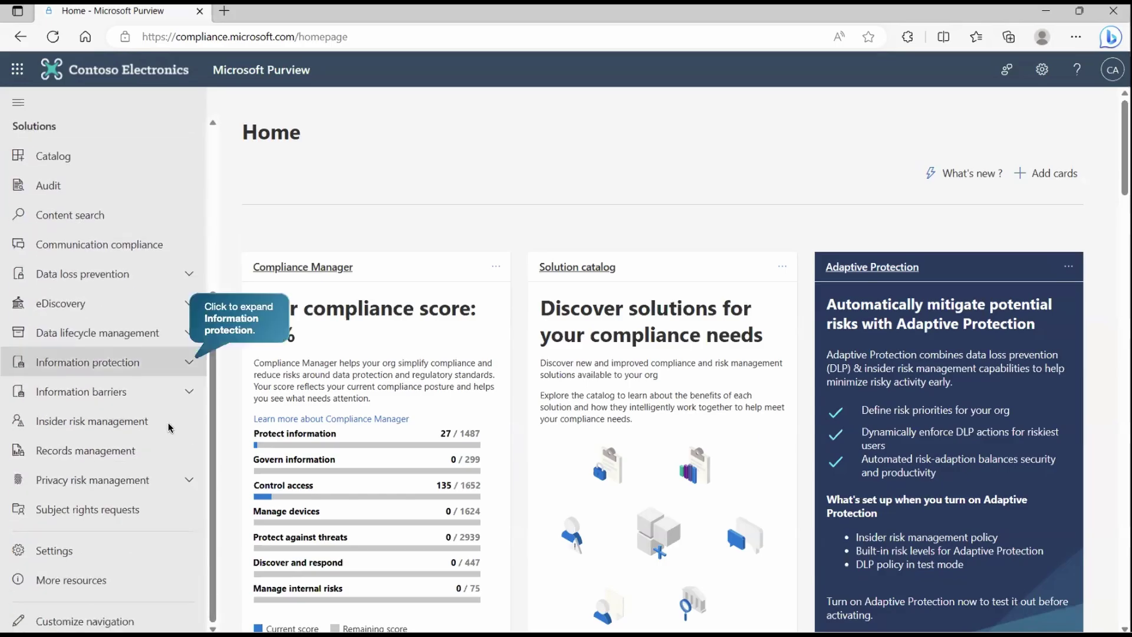
pyautogui.click(181, 372)
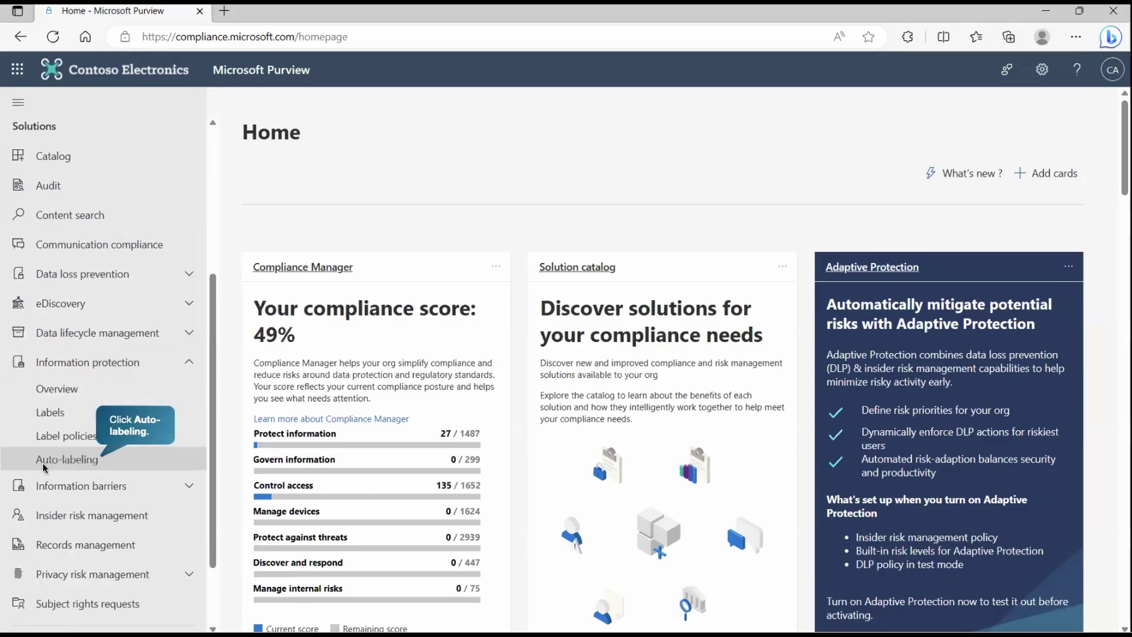
pyautogui.click(73, 466)
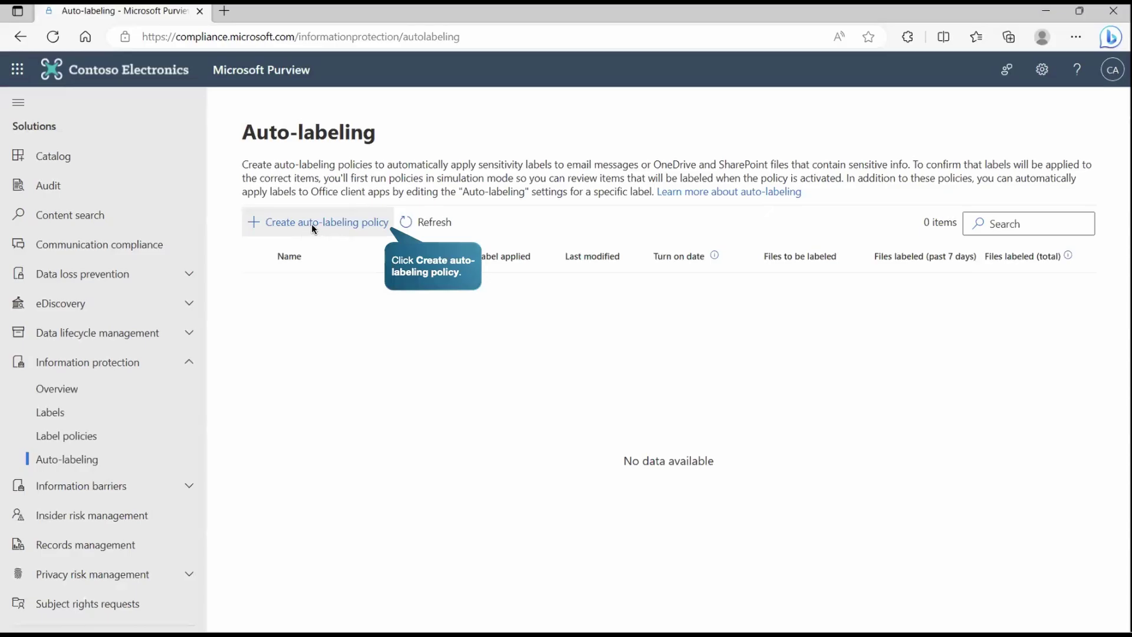
pyautogui.click(336, 224)
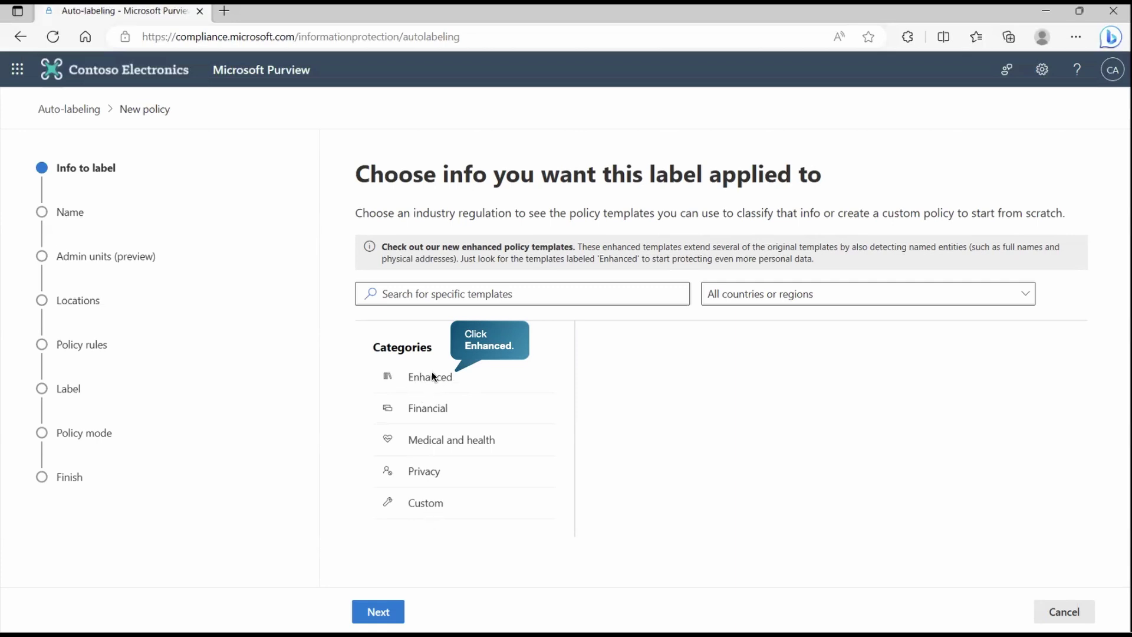
# Read the GDPR Enhanced template details, then the U.S. Financial Data template details.
pyautogui.click(432, 376)
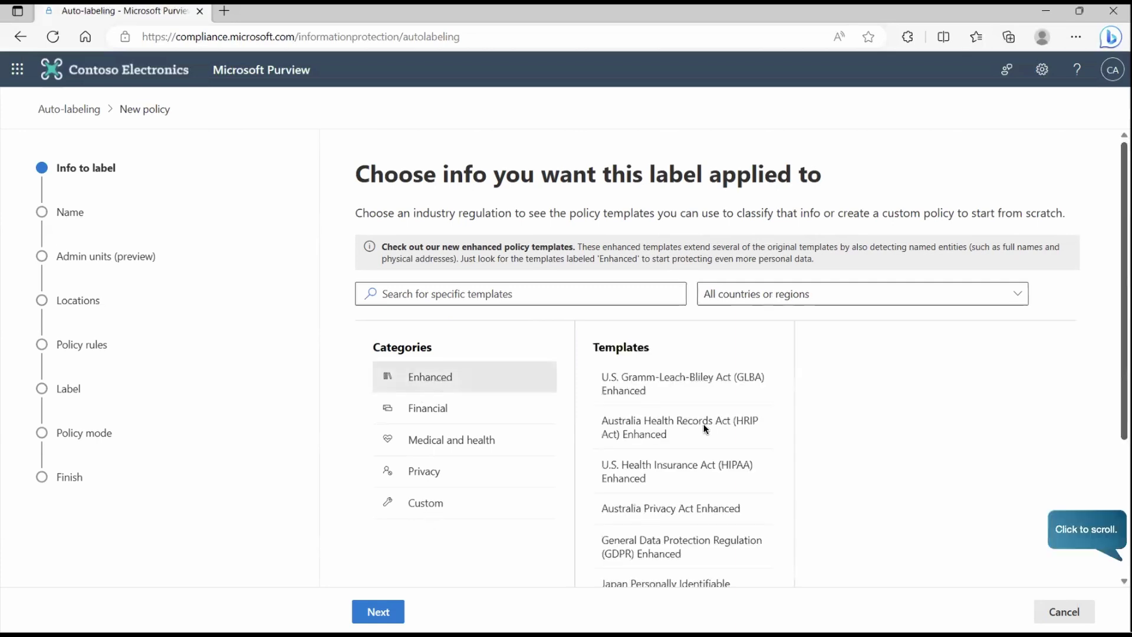
pyautogui.click(668, 502)
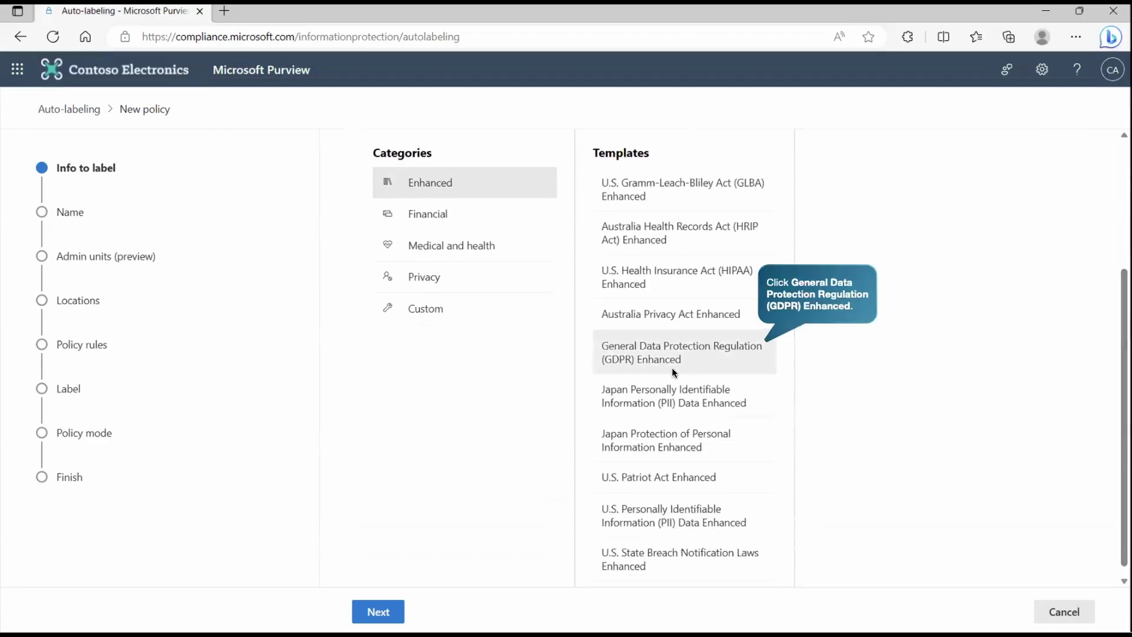
pyautogui.click(676, 360)
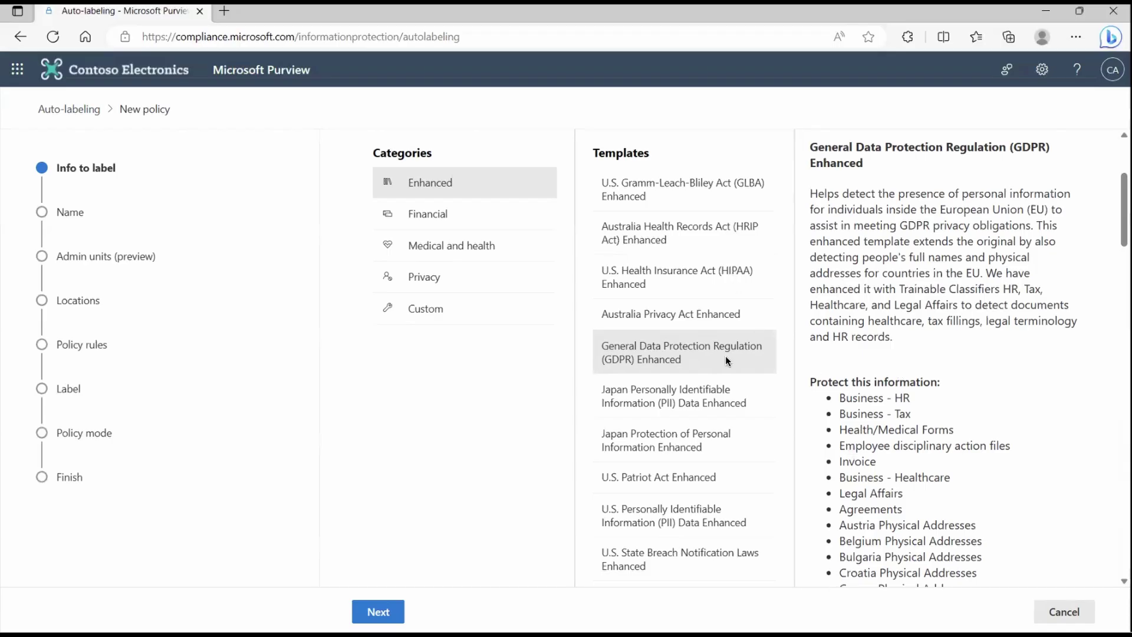
pyautogui.click(433, 216)
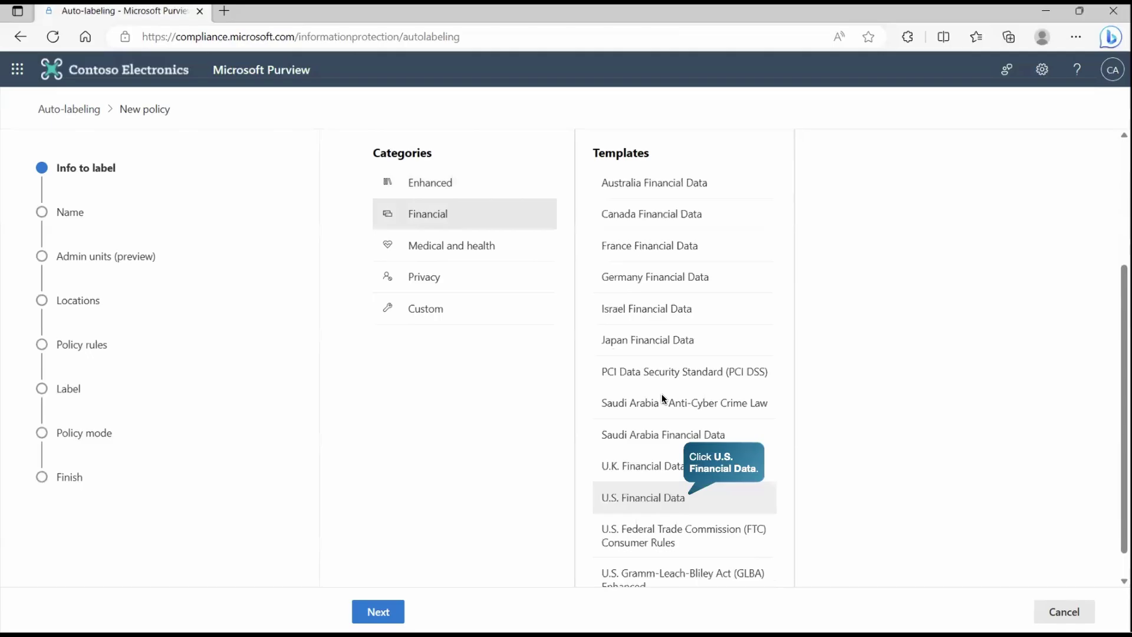
pyautogui.click(647, 498)
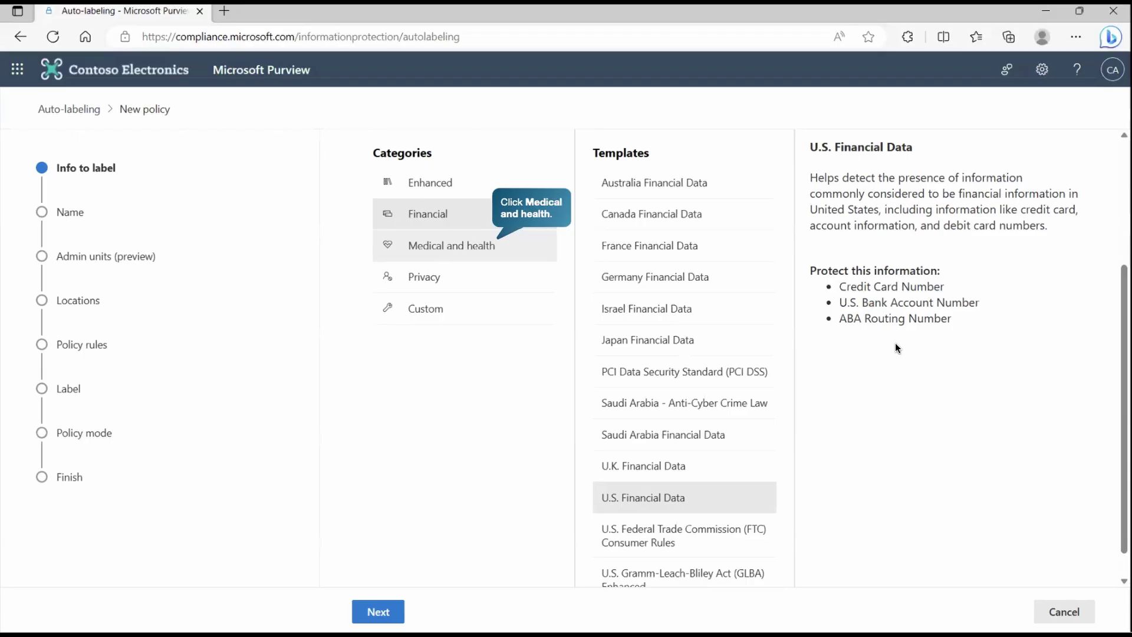
# Preview HIPAA Enhanced and Canada PII Data, then select the Custom policy template.
pyautogui.click(472, 247)
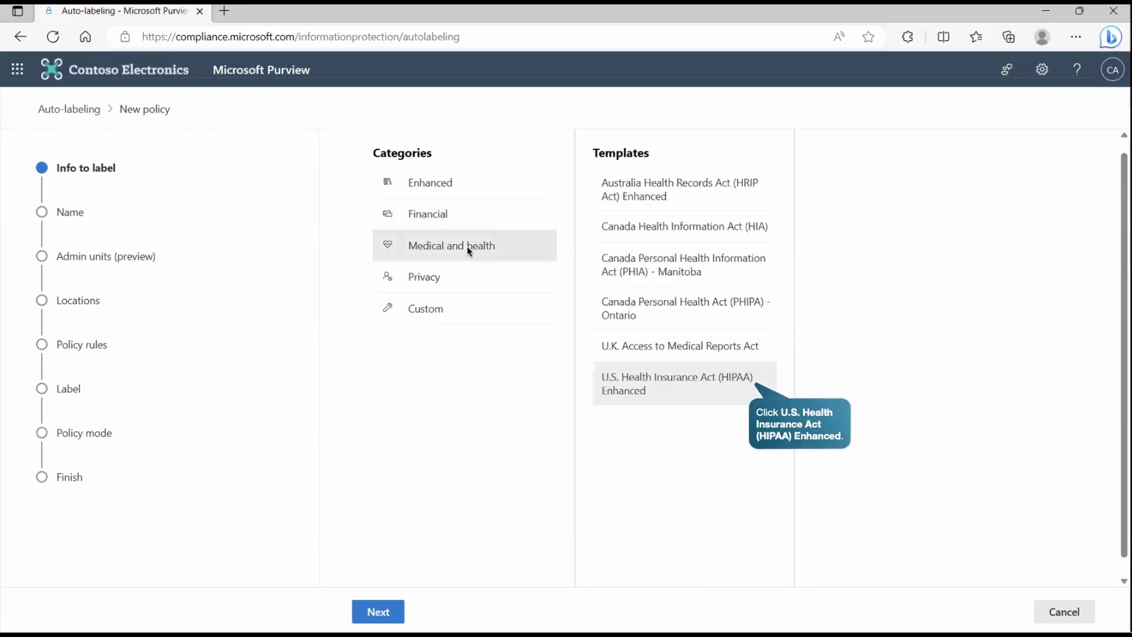
pyautogui.click(698, 379)
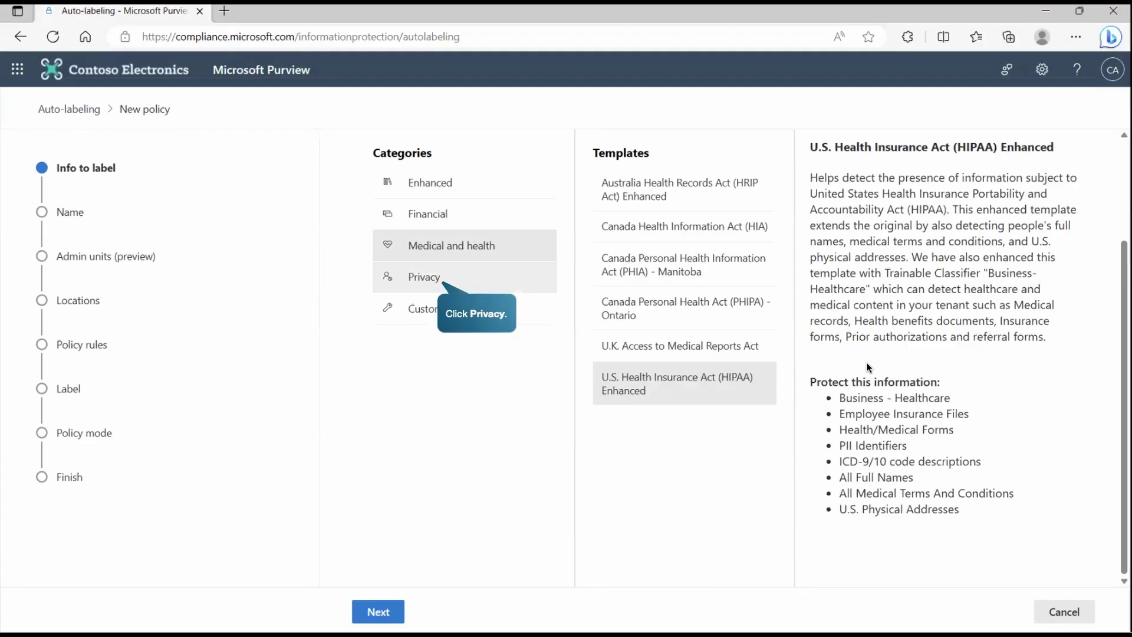
pyautogui.click(412, 289)
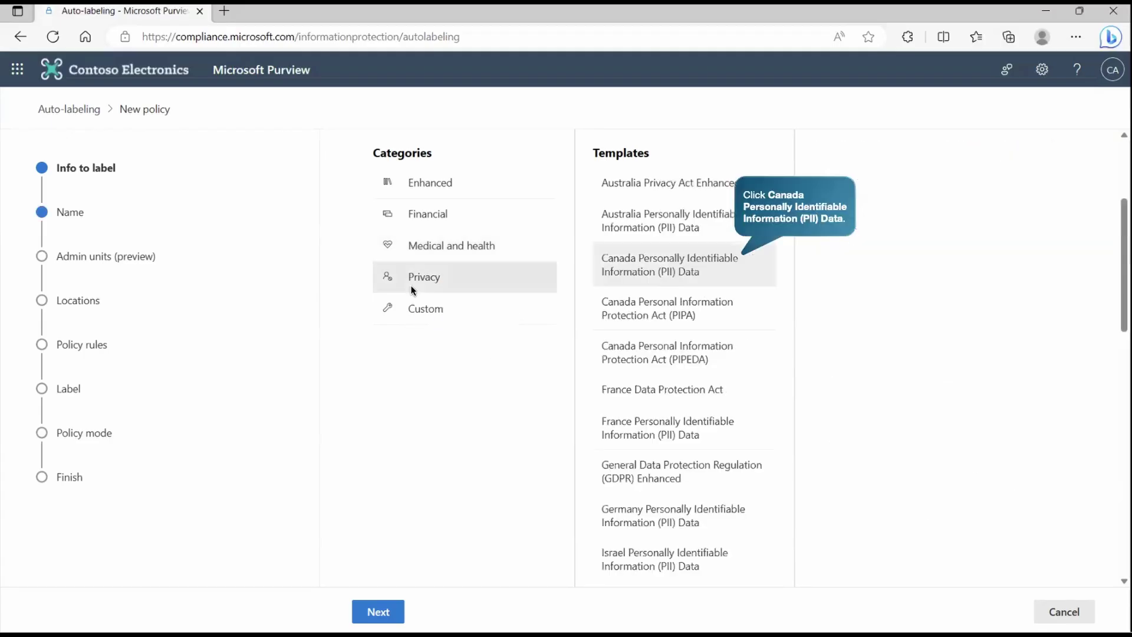
pyautogui.click(678, 272)
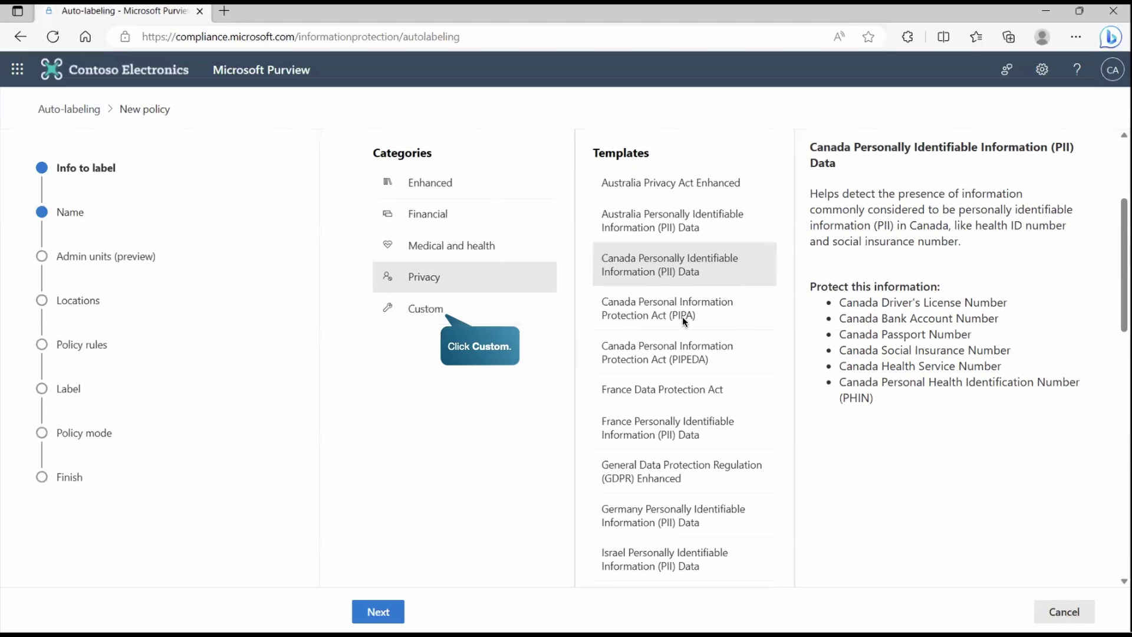
pyautogui.click(430, 312)
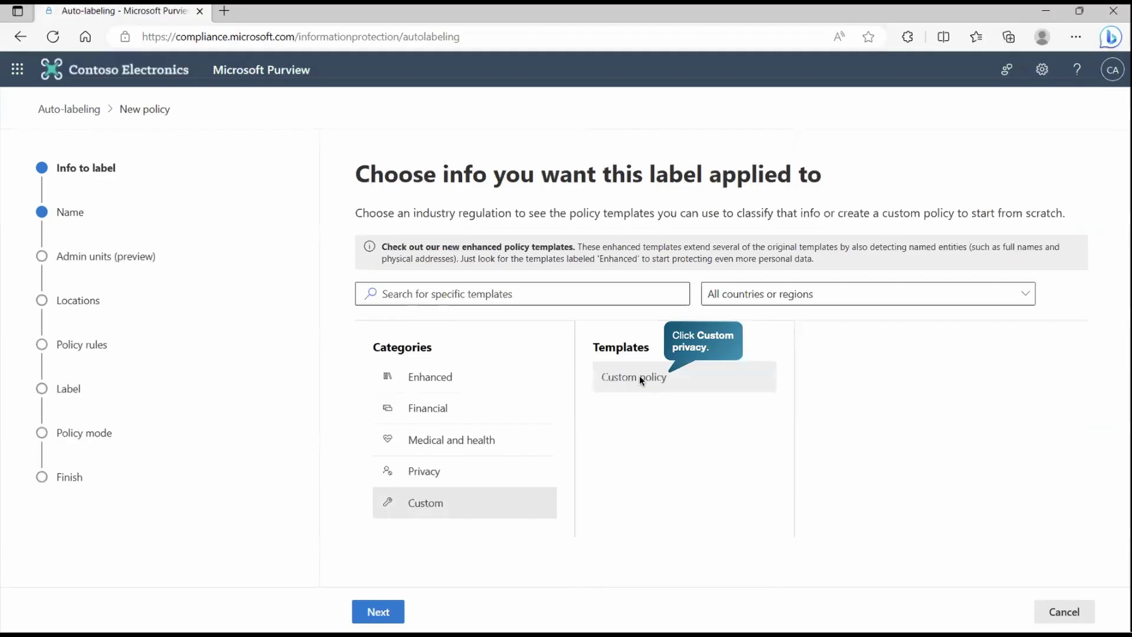
pyautogui.click(639, 377)
# Name the policy 'Research and Development auto-labeling policy' and describe it as labeling Highly Confidential R&D files.
pyautogui.click(367, 616)
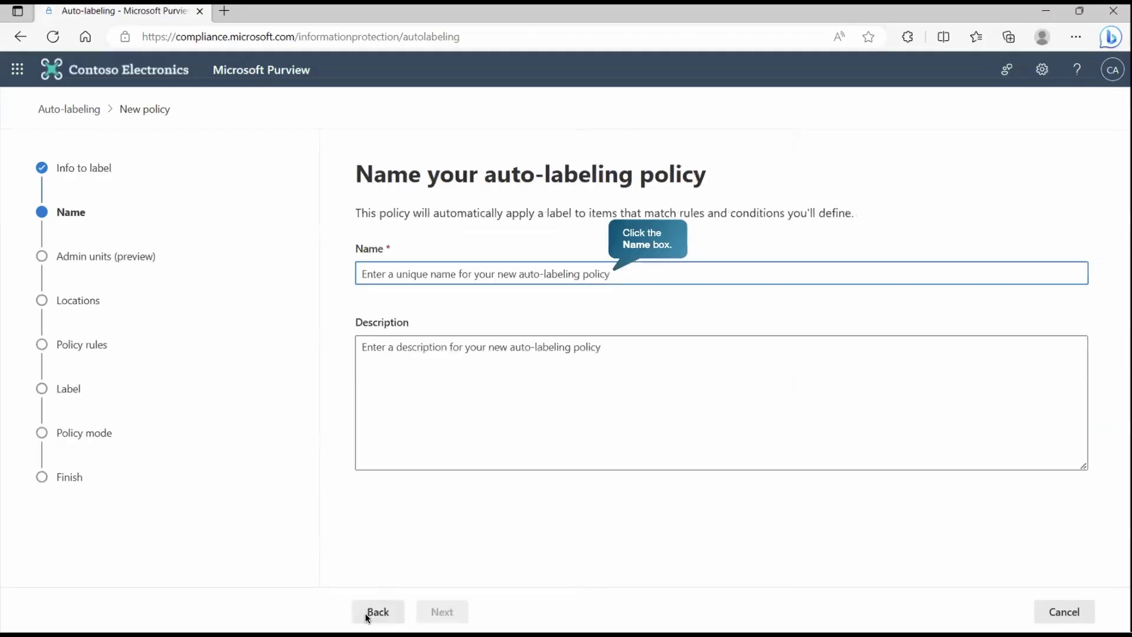
pyautogui.click(458, 277)
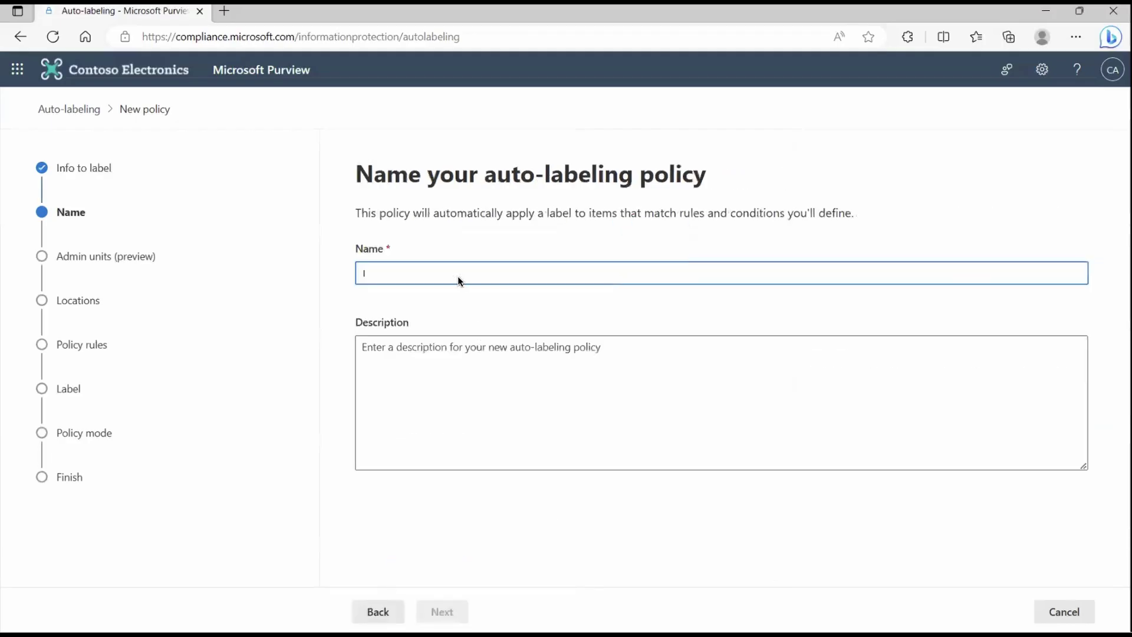
pyautogui.write('Research and Development auto-labeling policy')
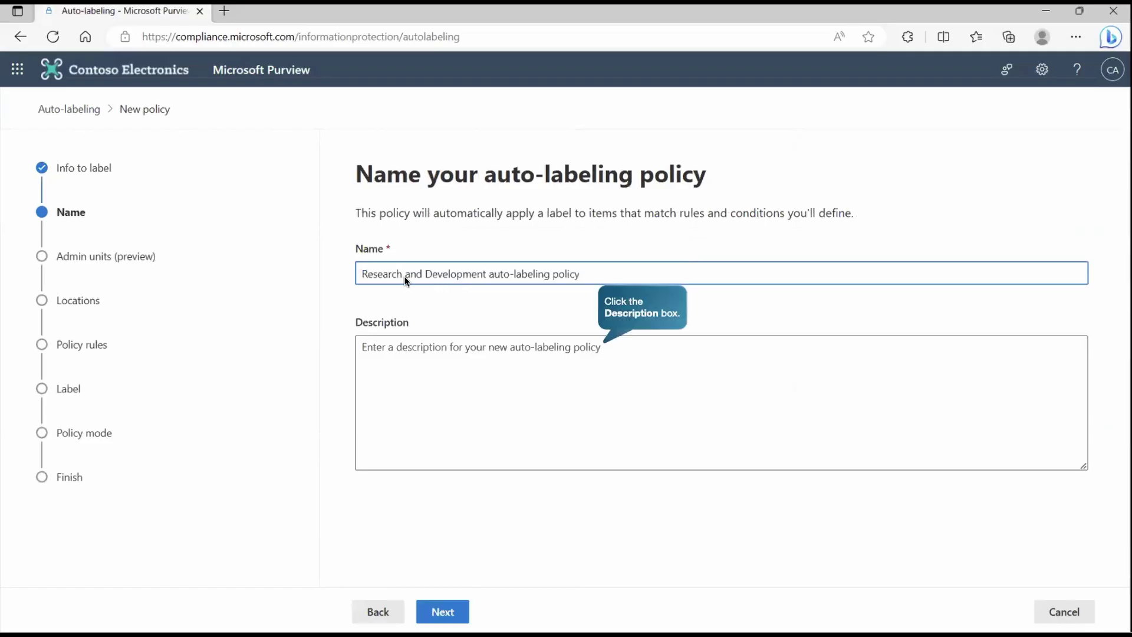
pyautogui.click(480, 381)
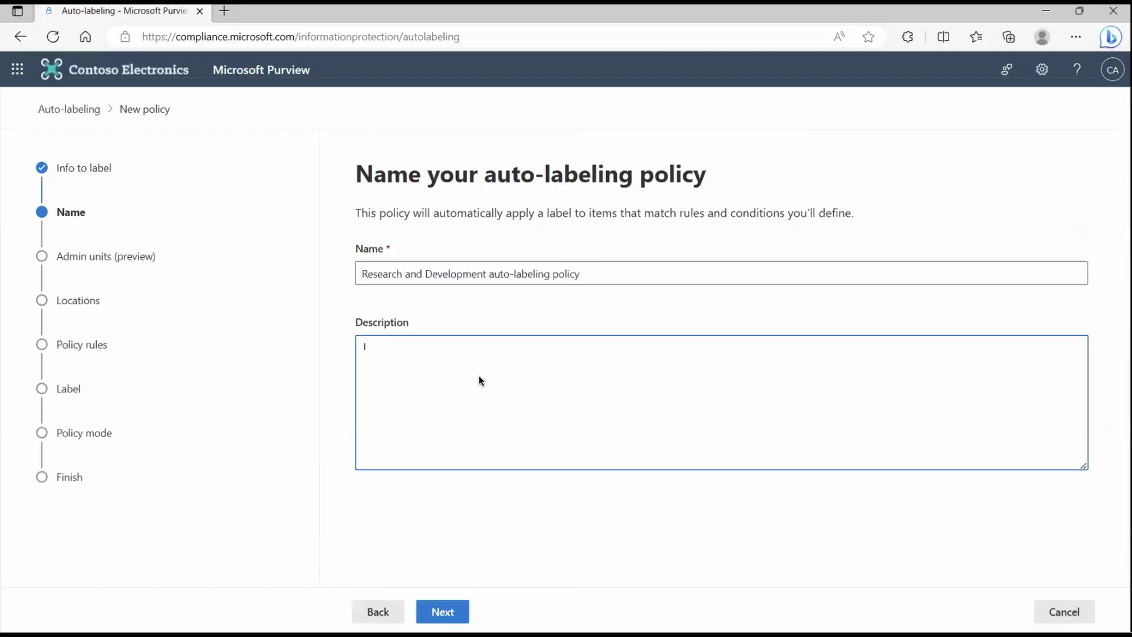
pyautogui.write('Policy to automatically label Highly Confidential Research and Development files at rest and email in transit.')
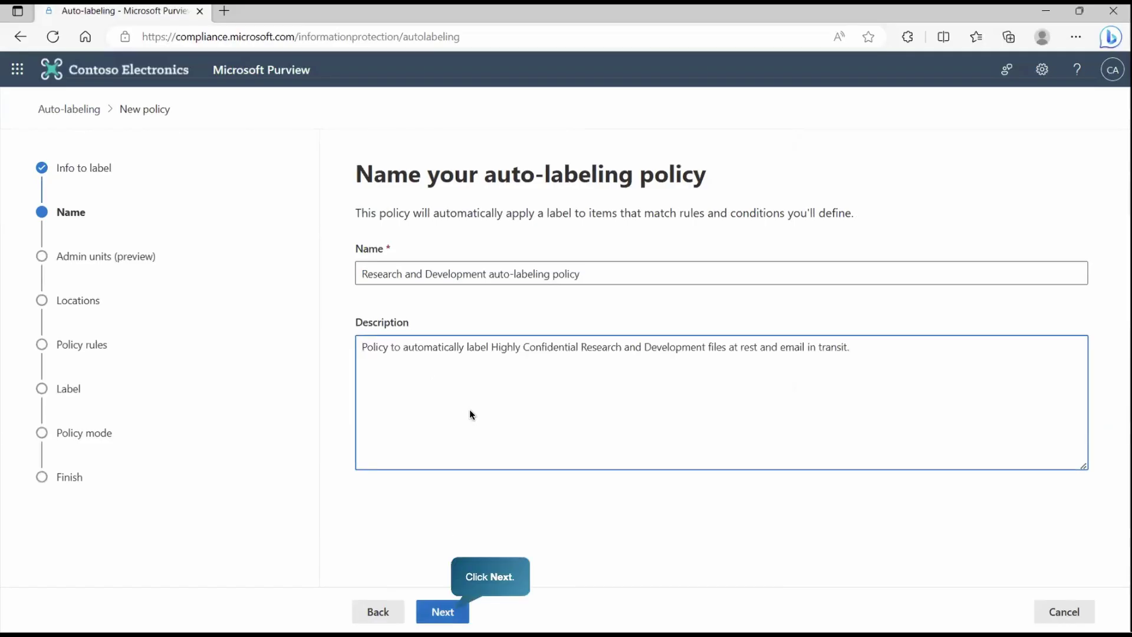
pyautogui.click(448, 616)
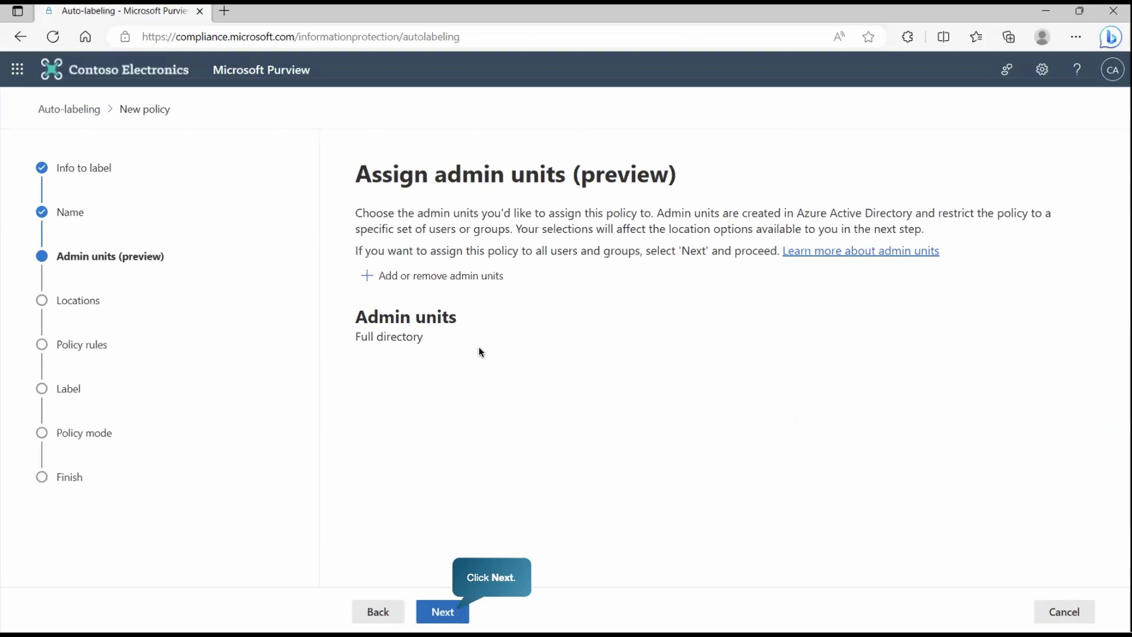
# Keep full-directory admin units and limit SharePoint sites to the Project Obsidian site.
pyautogui.click(446, 610)
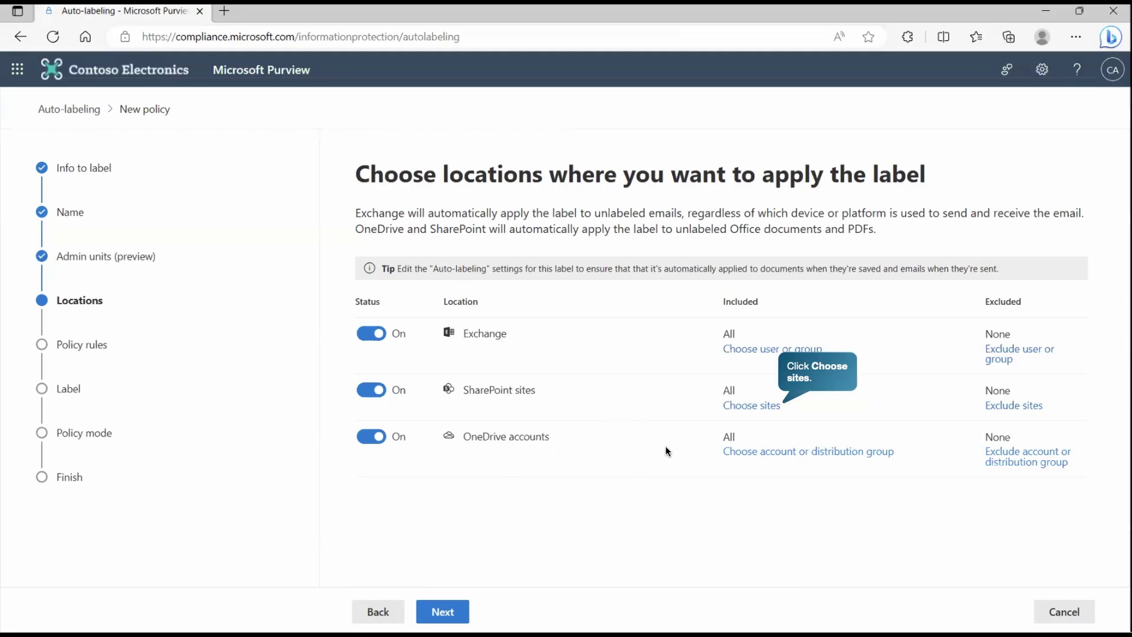
pyautogui.click(759, 406)
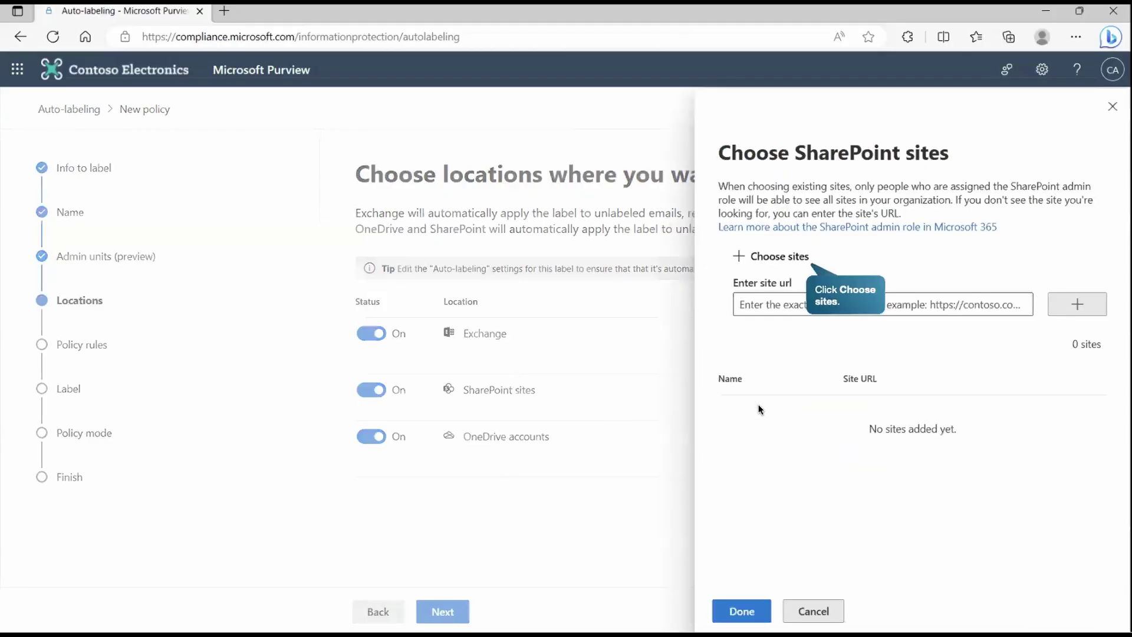
pyautogui.click(772, 256)
pyautogui.click(735, 294)
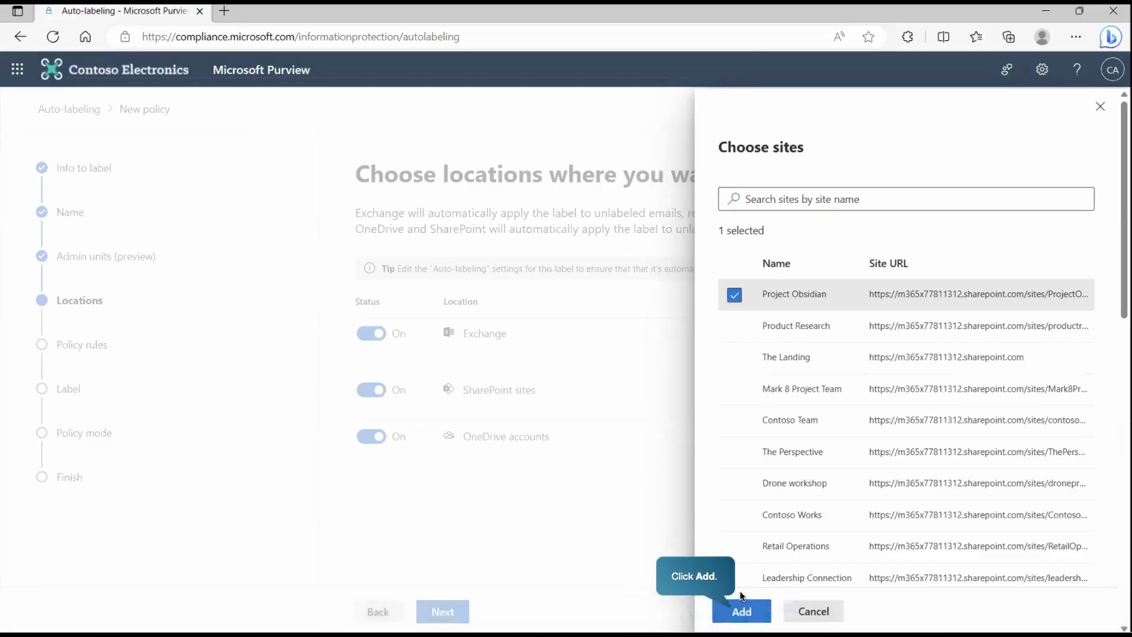
pyautogui.click(740, 613)
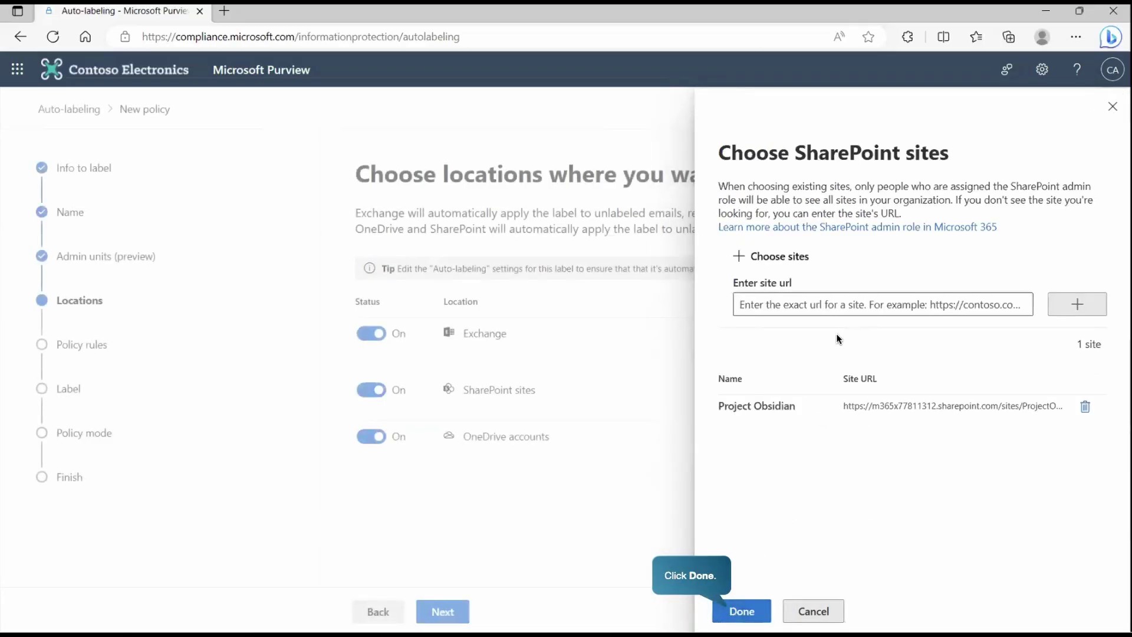
pyautogui.click(742, 616)
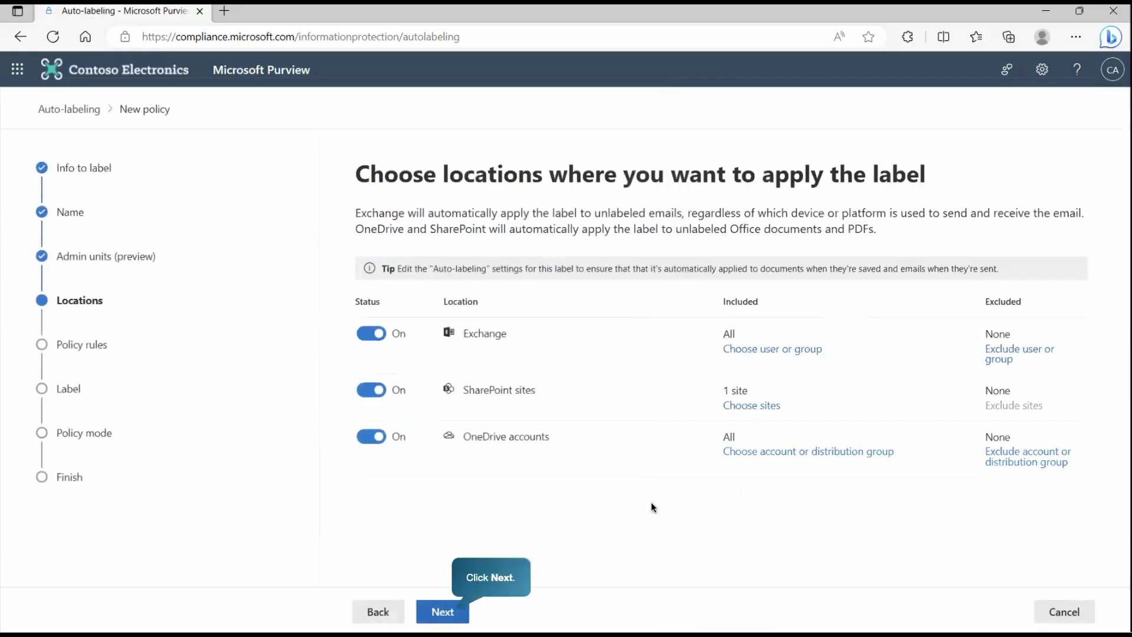
# Advance past locations with common rules to the 'Define rules for content in all locations' page.
pyautogui.click(441, 615)
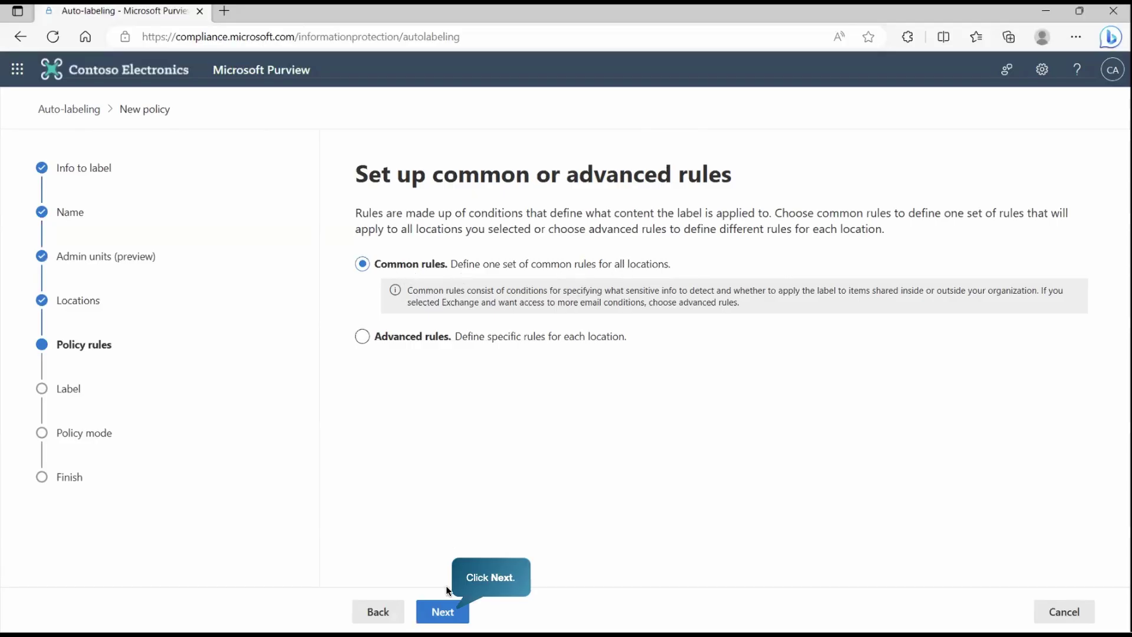
pyautogui.click(447, 617)
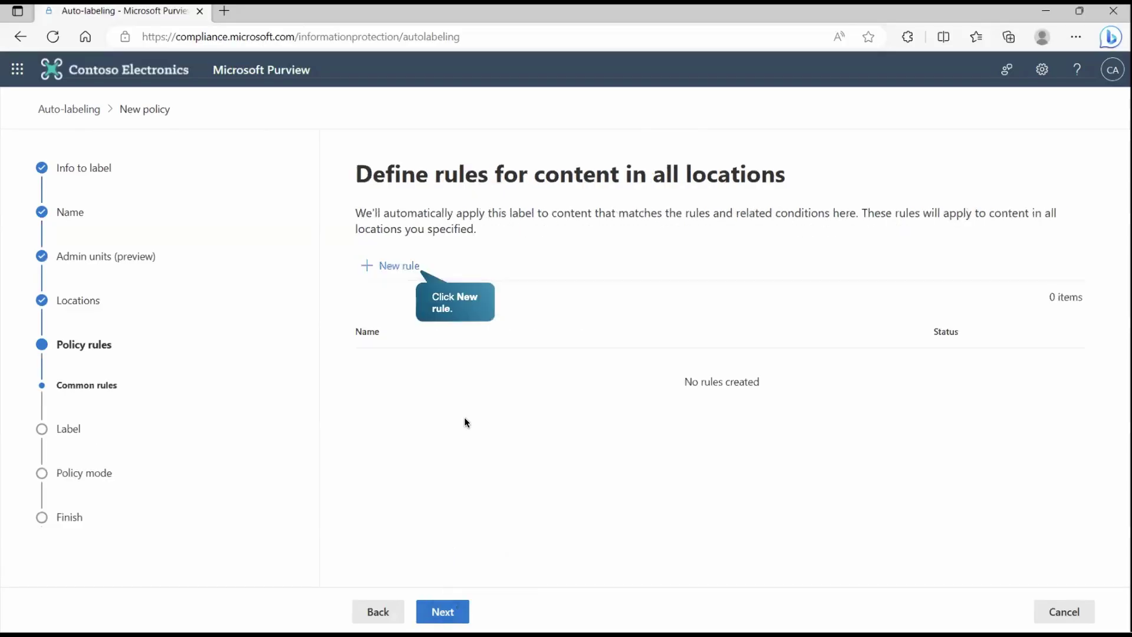
# Start a new rule named 'Research and Development auto-labeling rule'.
pyautogui.click(396, 266)
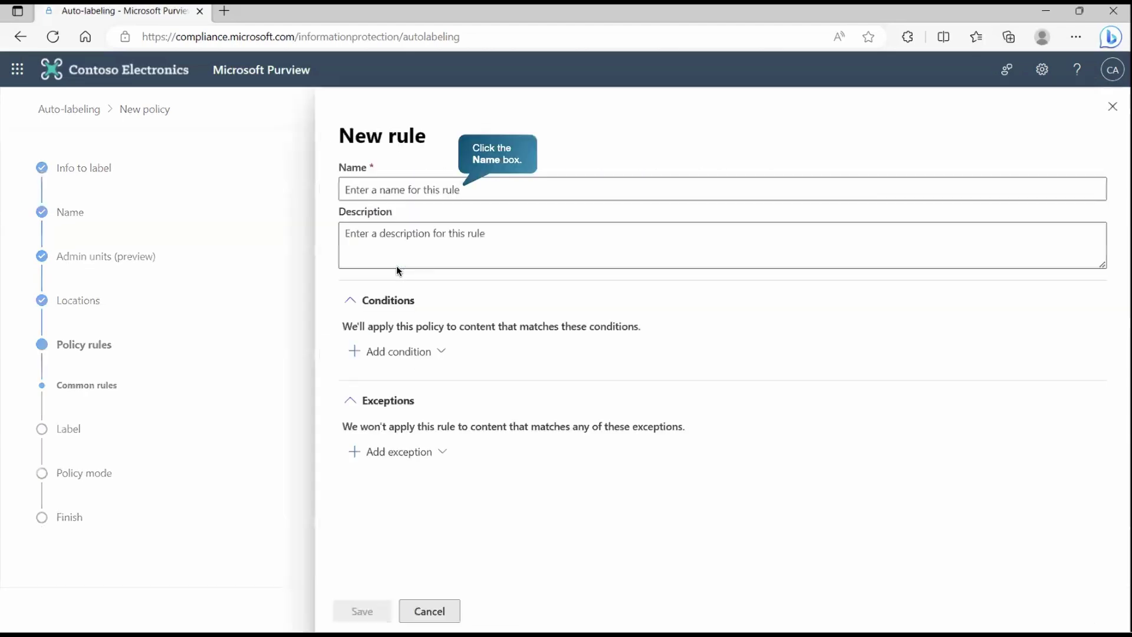
pyautogui.click(396, 191)
pyautogui.write('Research and Development auto-labeling rule')
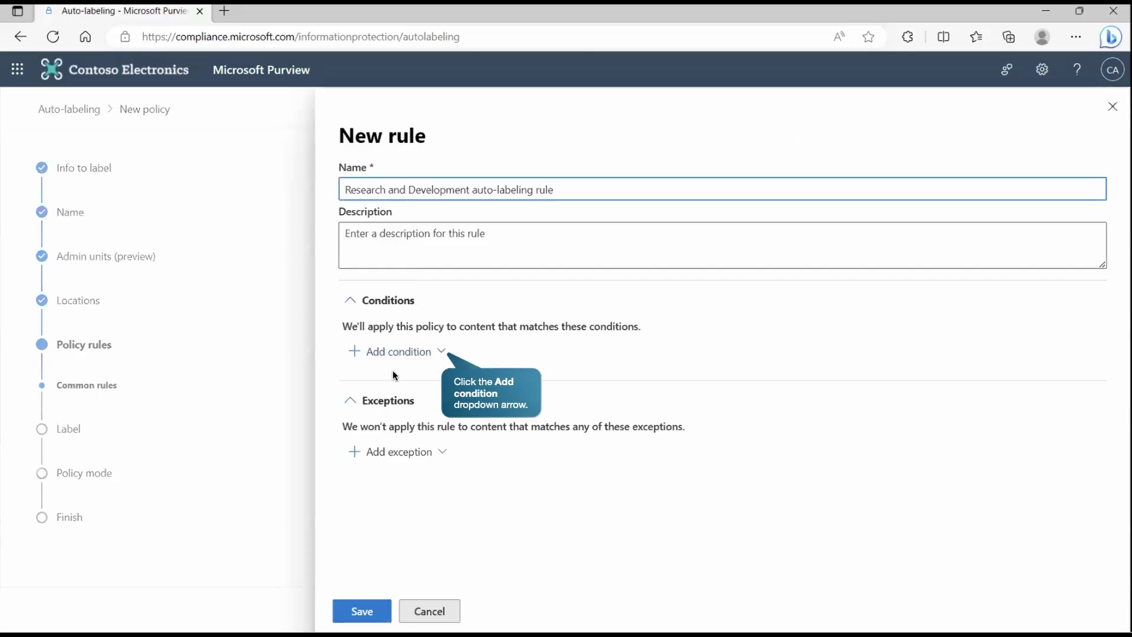
# Add a Content contains condition matching the Research and Development sensitive info type.
pyautogui.click(433, 354)
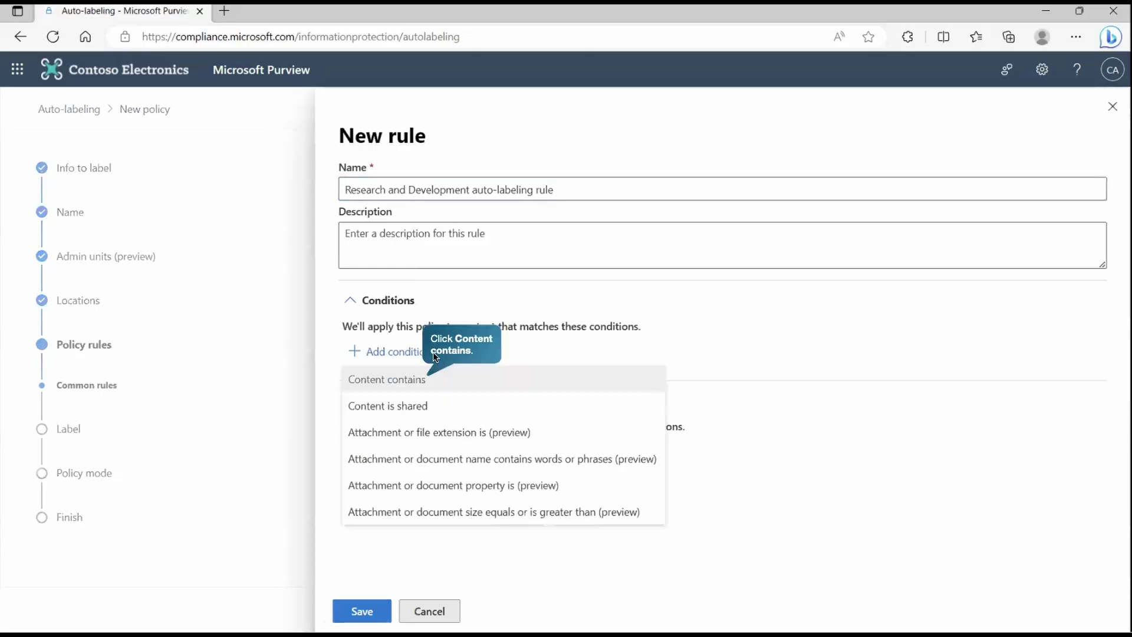
pyautogui.click(404, 386)
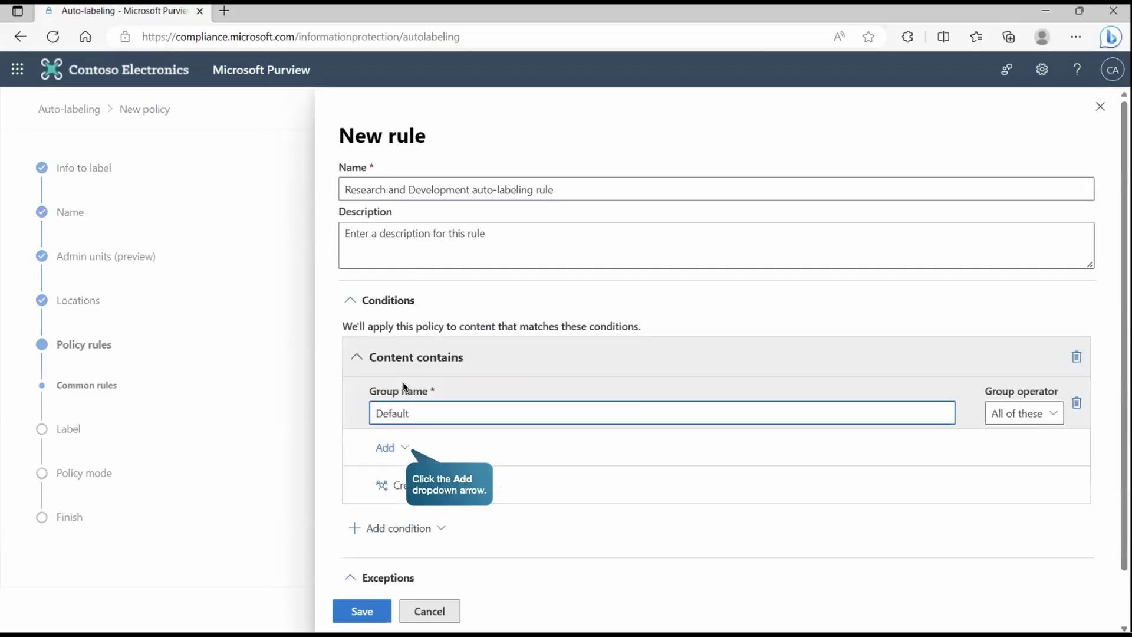
pyautogui.click(406, 448)
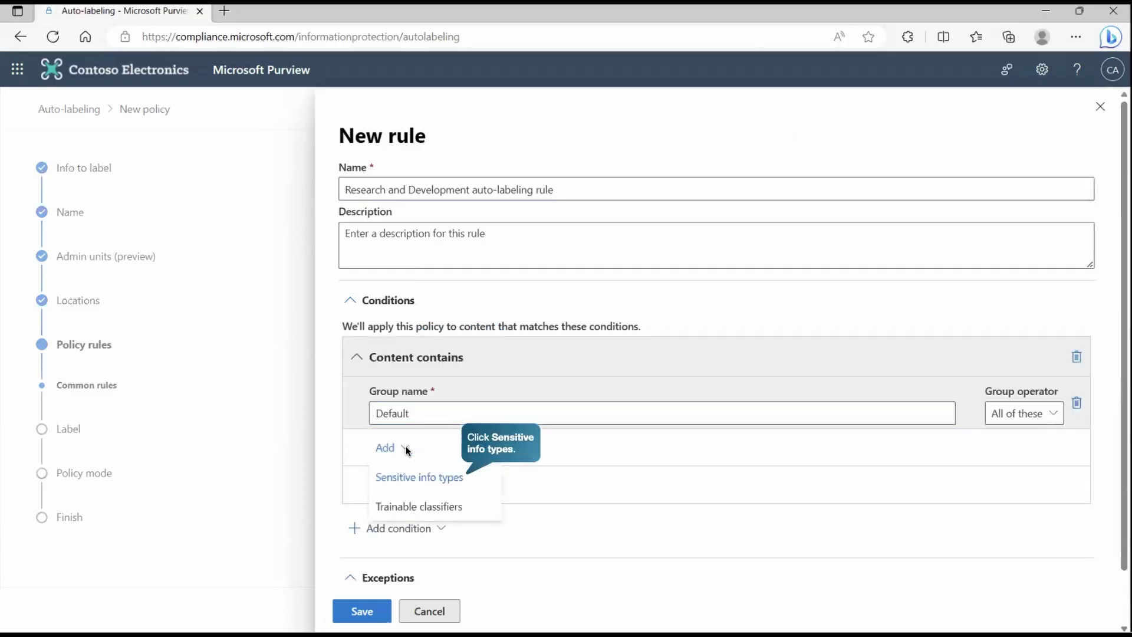
pyautogui.click(431, 482)
pyautogui.click(857, 200)
pyautogui.write('Research')
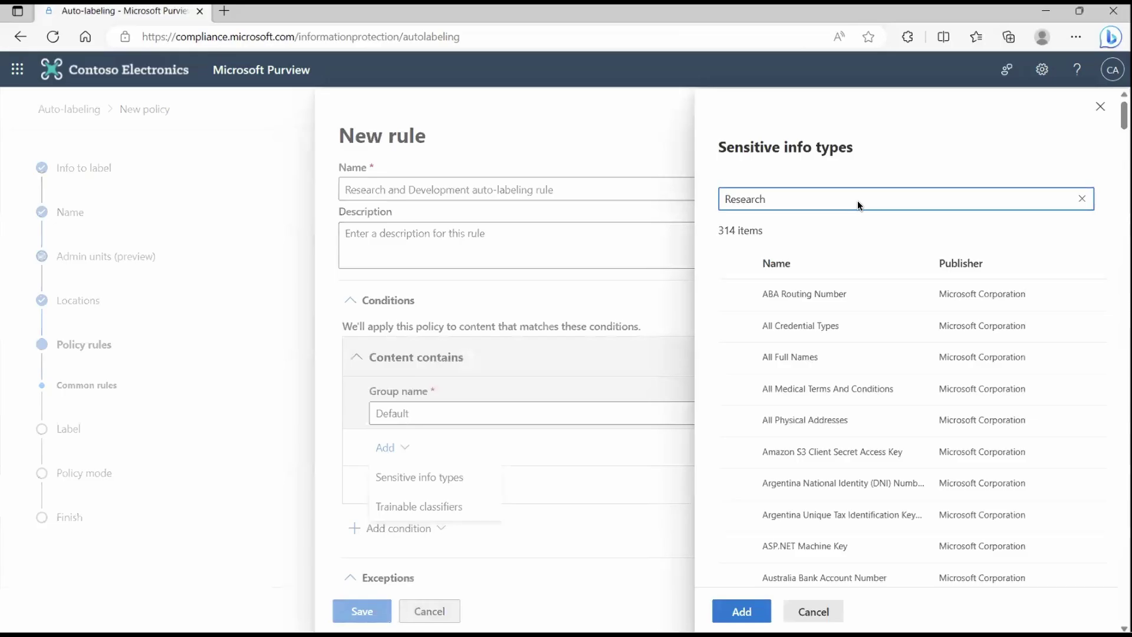
pyautogui.press('Return')
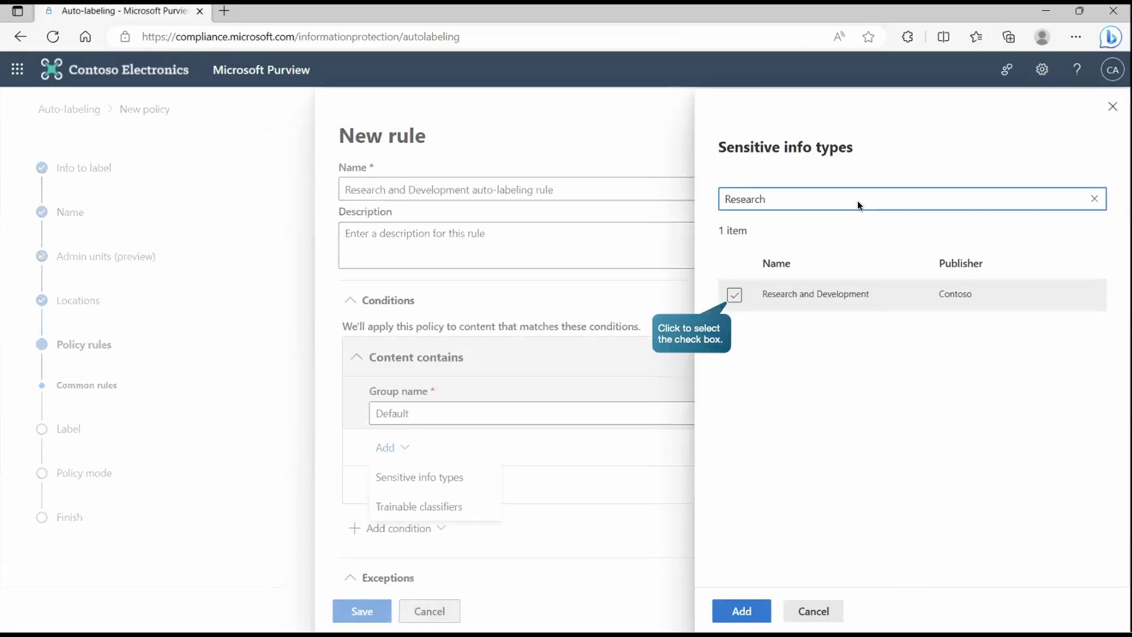
pyautogui.click(734, 295)
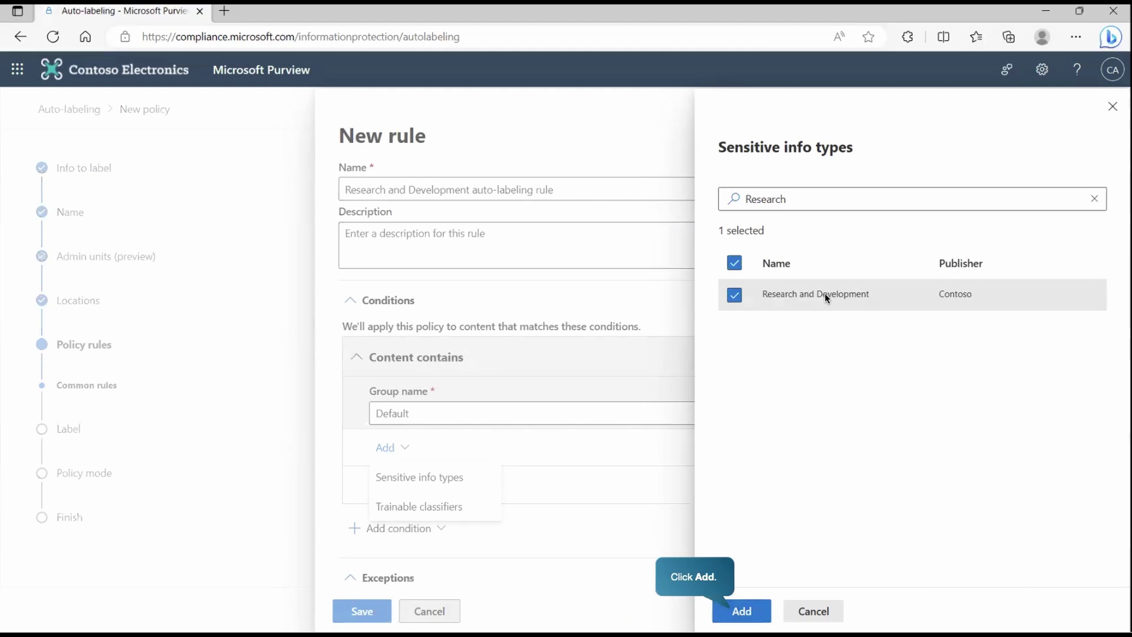
pyautogui.click(738, 613)
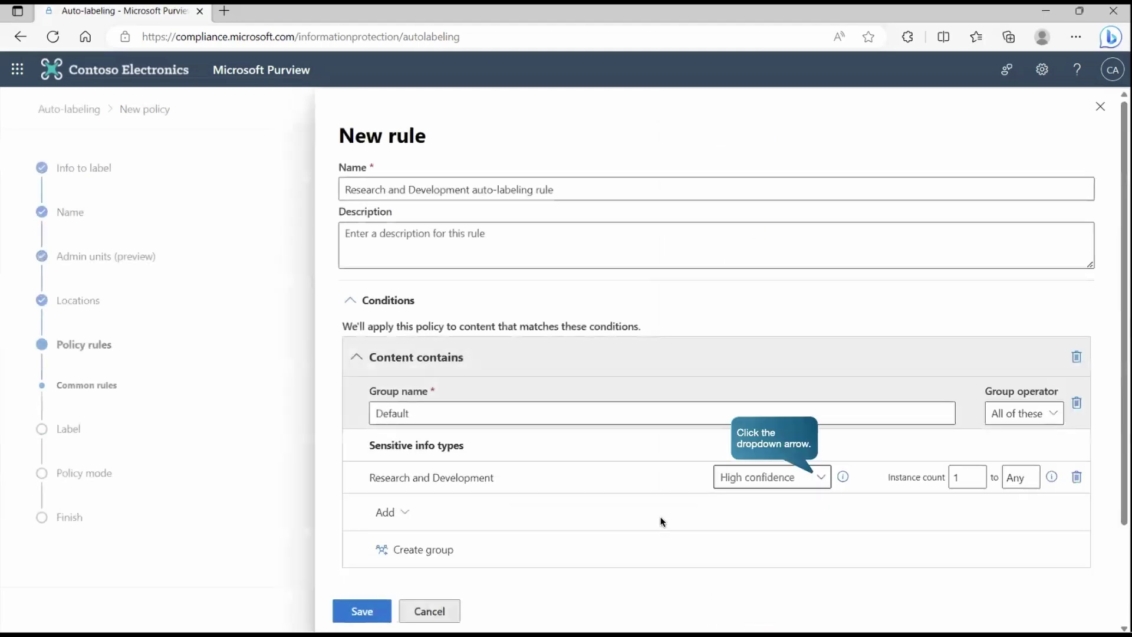
# Set Medium confidence with All of these, discard a trial file extension condition, and save.
pyautogui.click(797, 476)
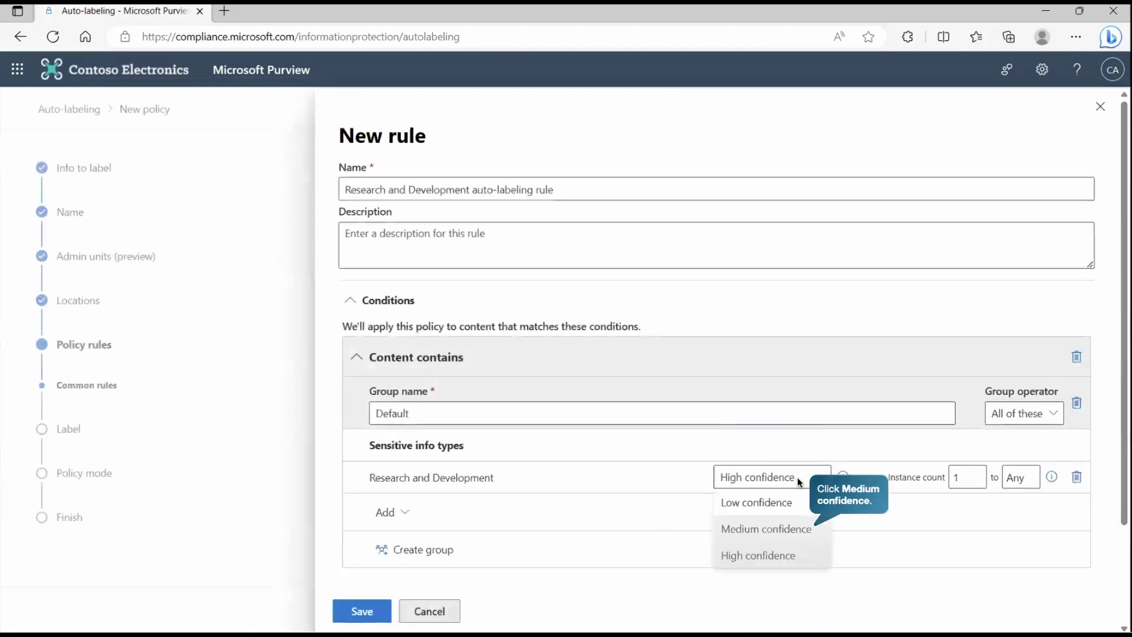
pyautogui.click(773, 534)
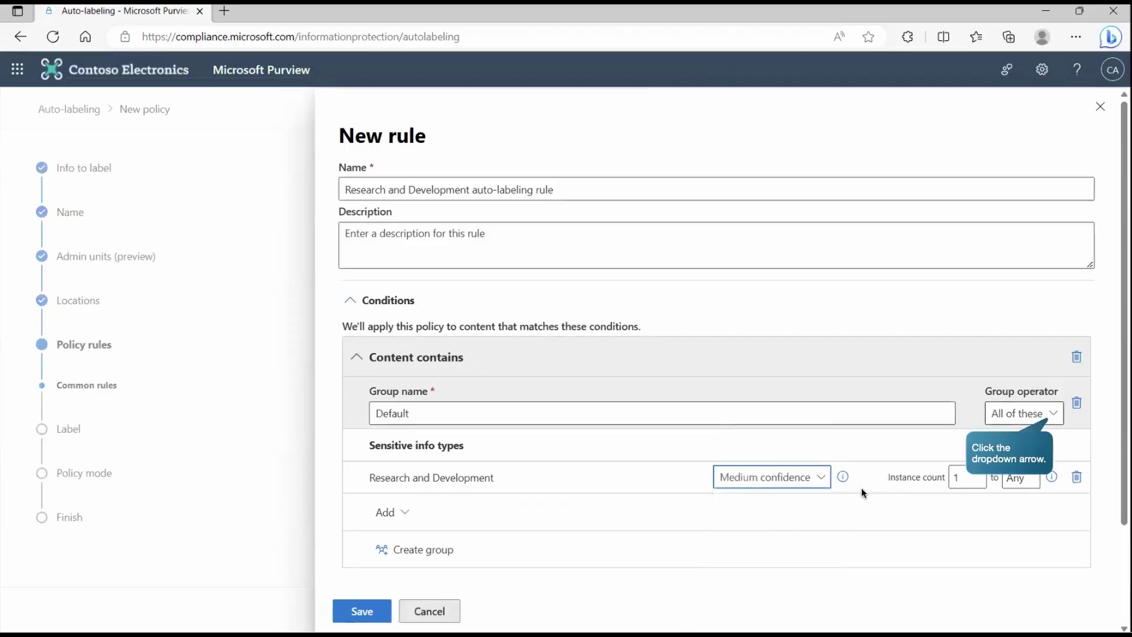
pyautogui.click(1053, 412)
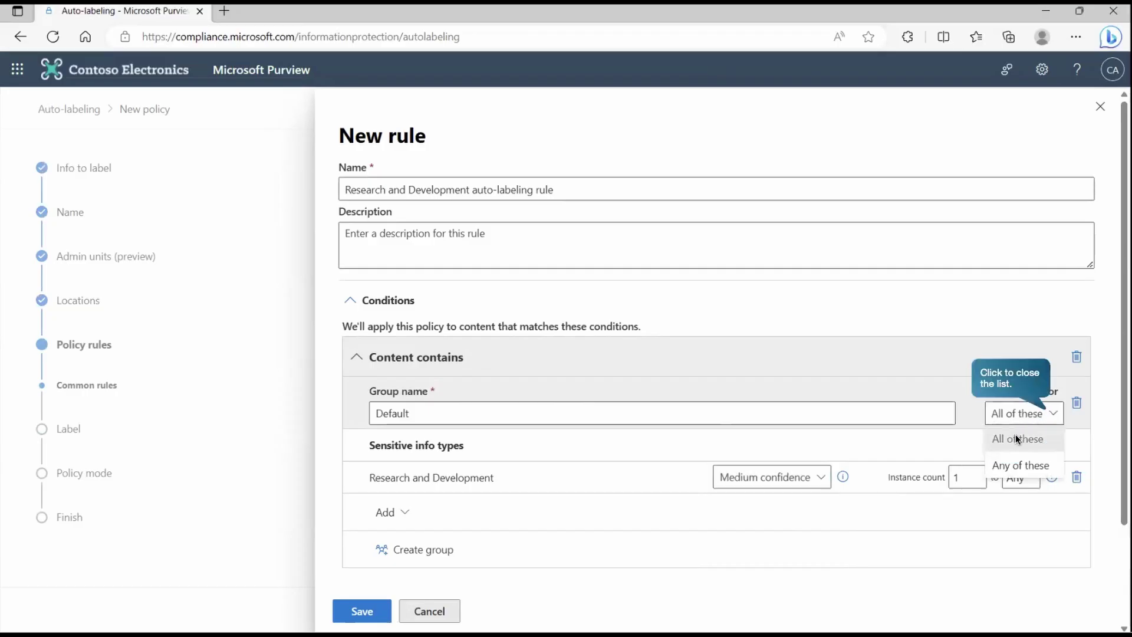
pyautogui.click(1039, 420)
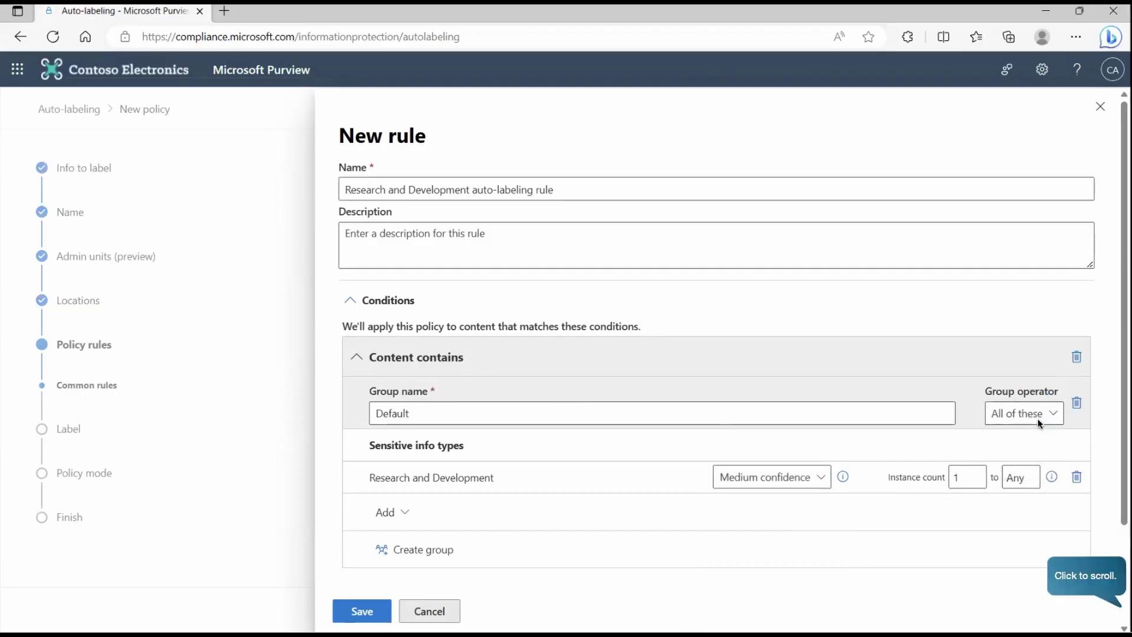
pyautogui.click(1076, 575)
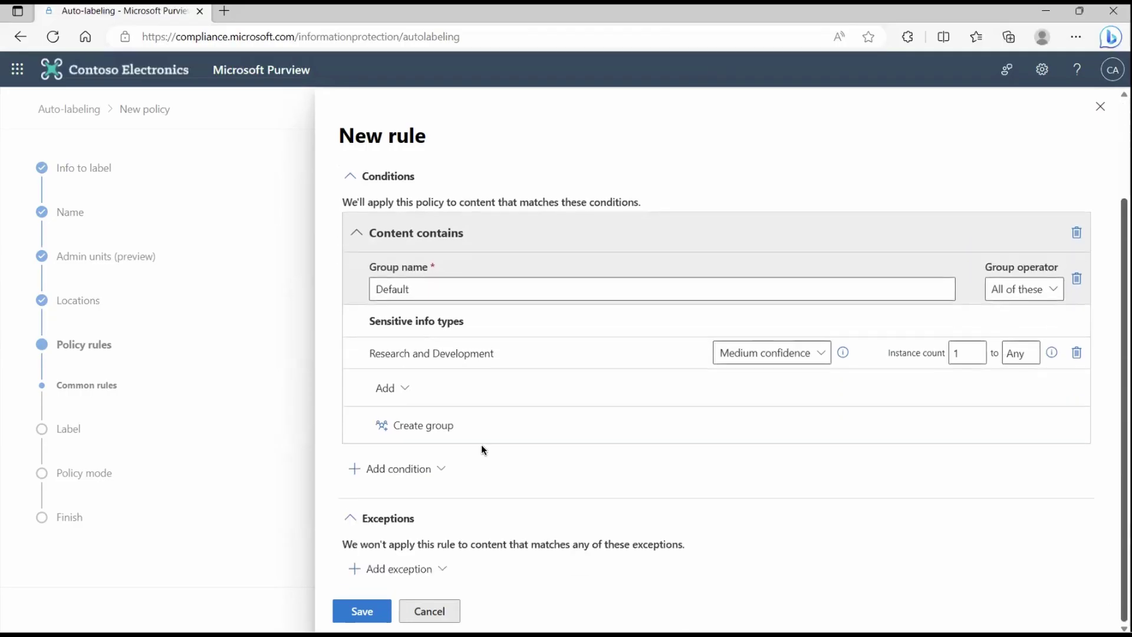
pyautogui.click(441, 468)
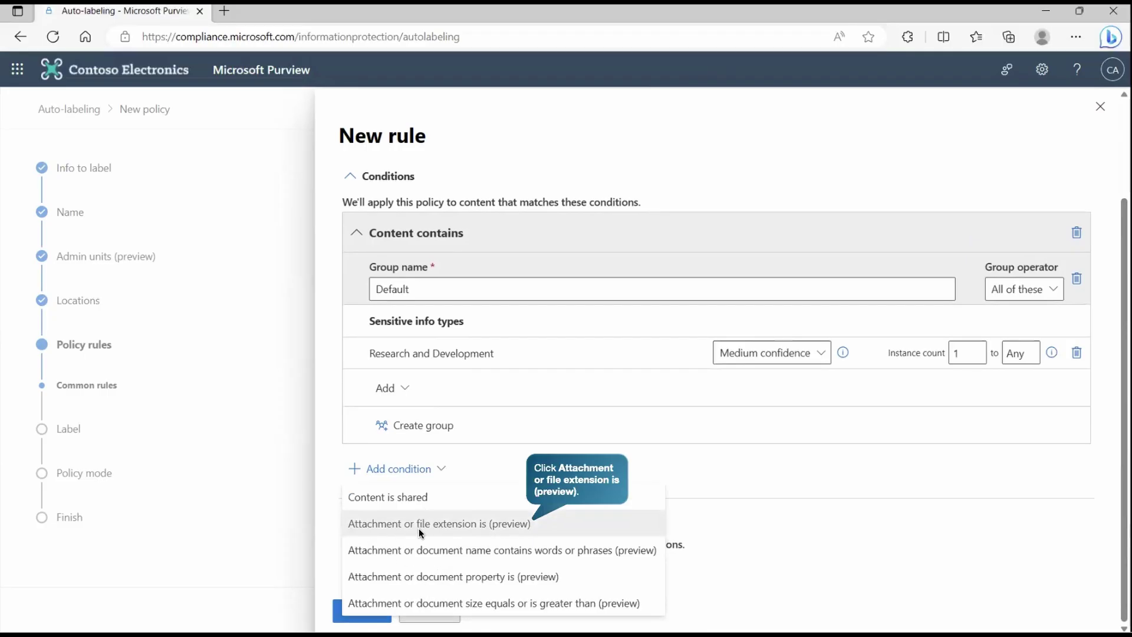
pyautogui.click(451, 528)
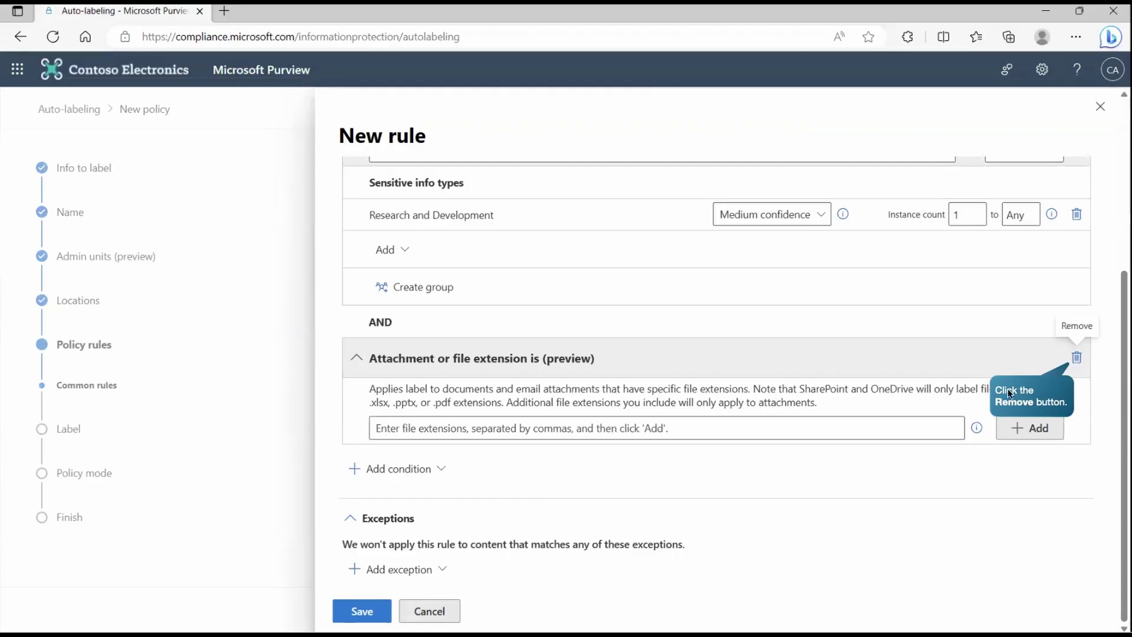
pyautogui.click(1077, 358)
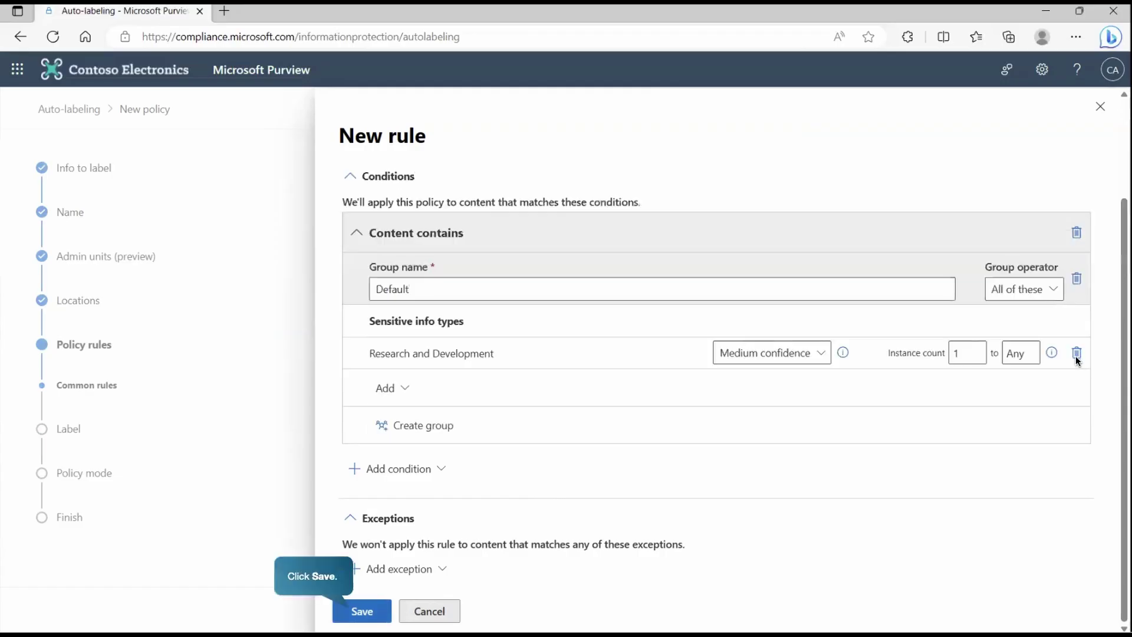
pyautogui.click(362, 612)
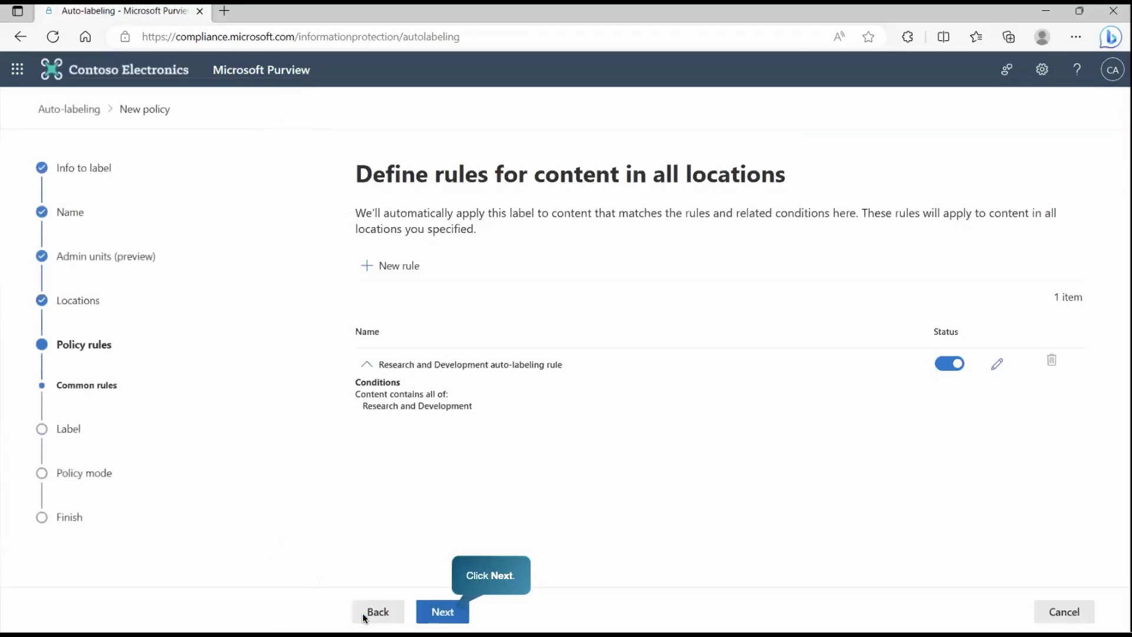
# Choose Highly Confidential/Research and Development as the label the policy applies.
pyautogui.click(442, 611)
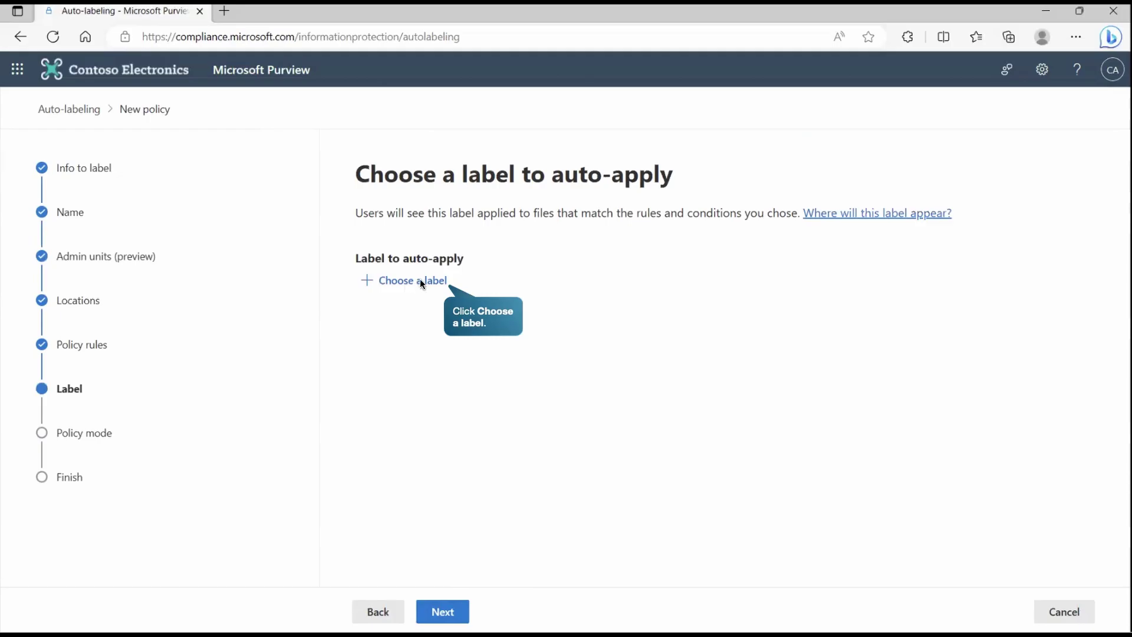
pyautogui.click(421, 282)
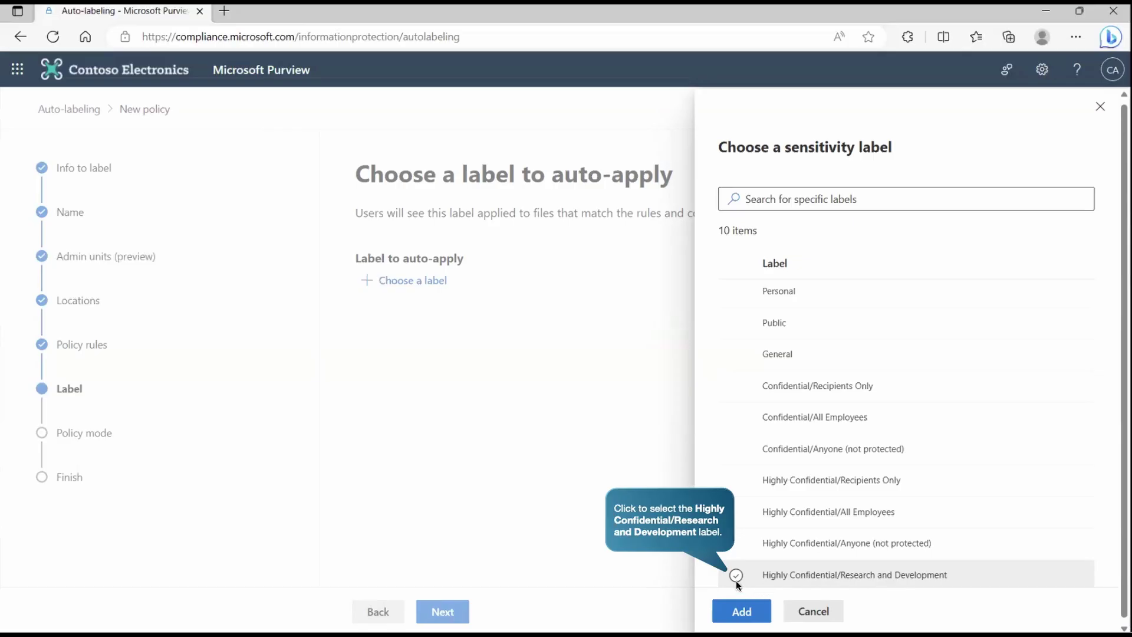
pyautogui.click(736, 578)
pyautogui.click(741, 611)
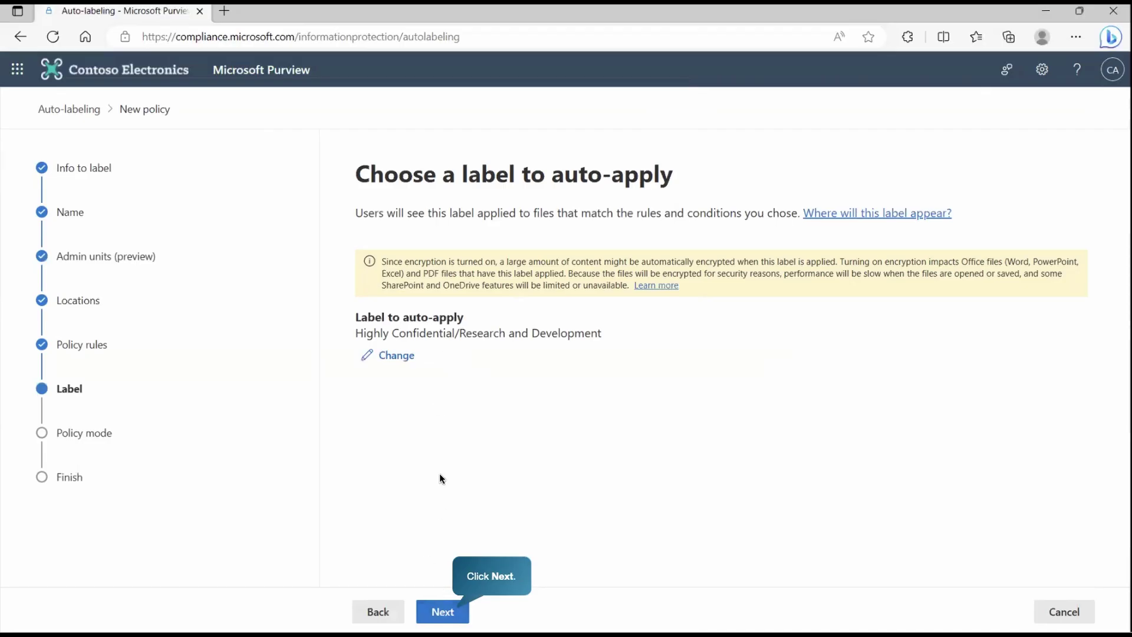
pyautogui.click(443, 613)
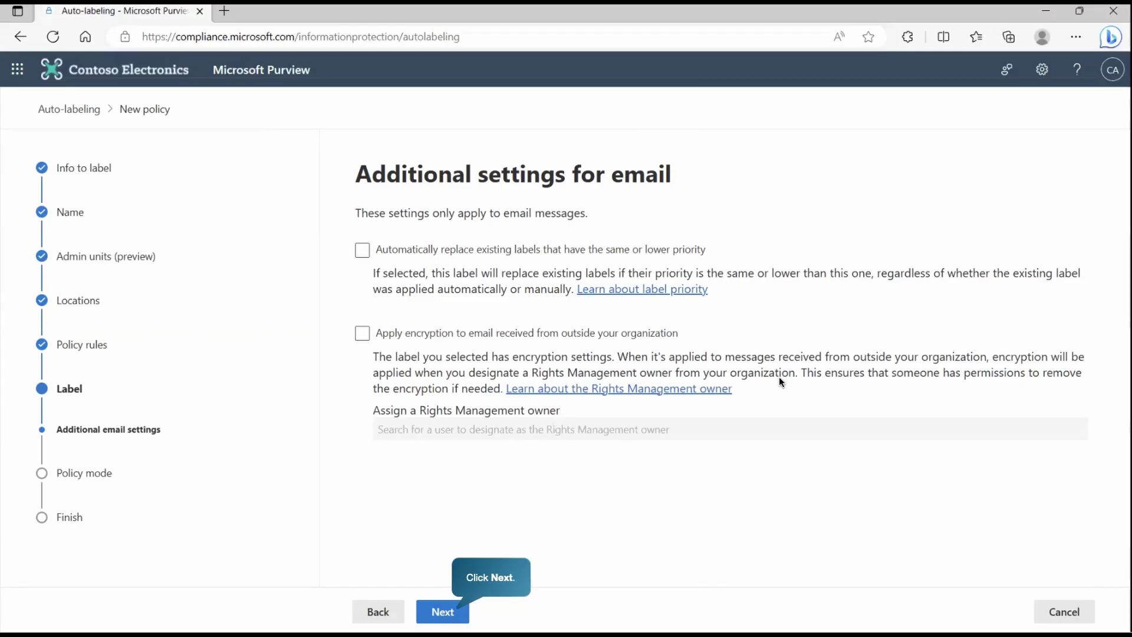
# Leave email settings unchecked, keep simulation mode, and create the policy.
pyautogui.click(446, 614)
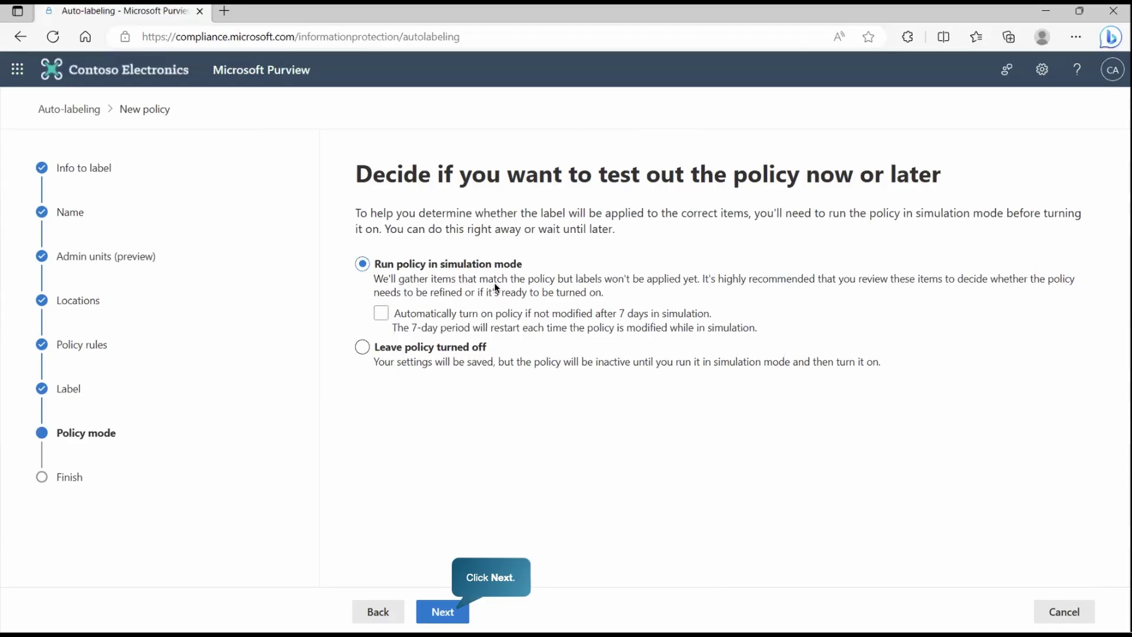
pyautogui.click(446, 615)
pyautogui.click(446, 614)
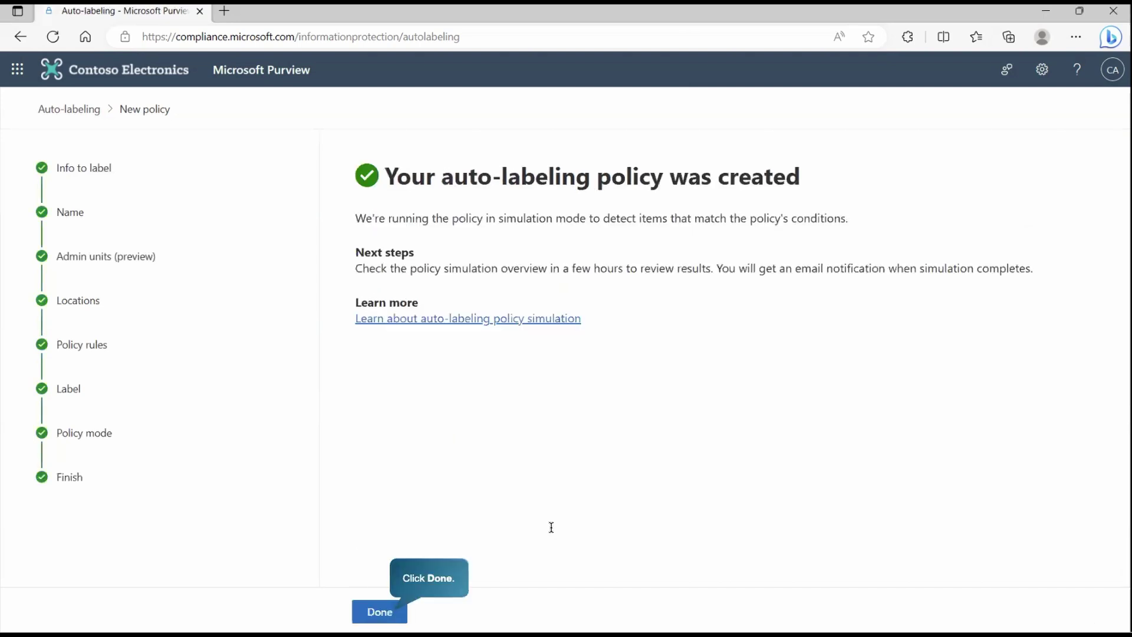
pyautogui.click(382, 612)
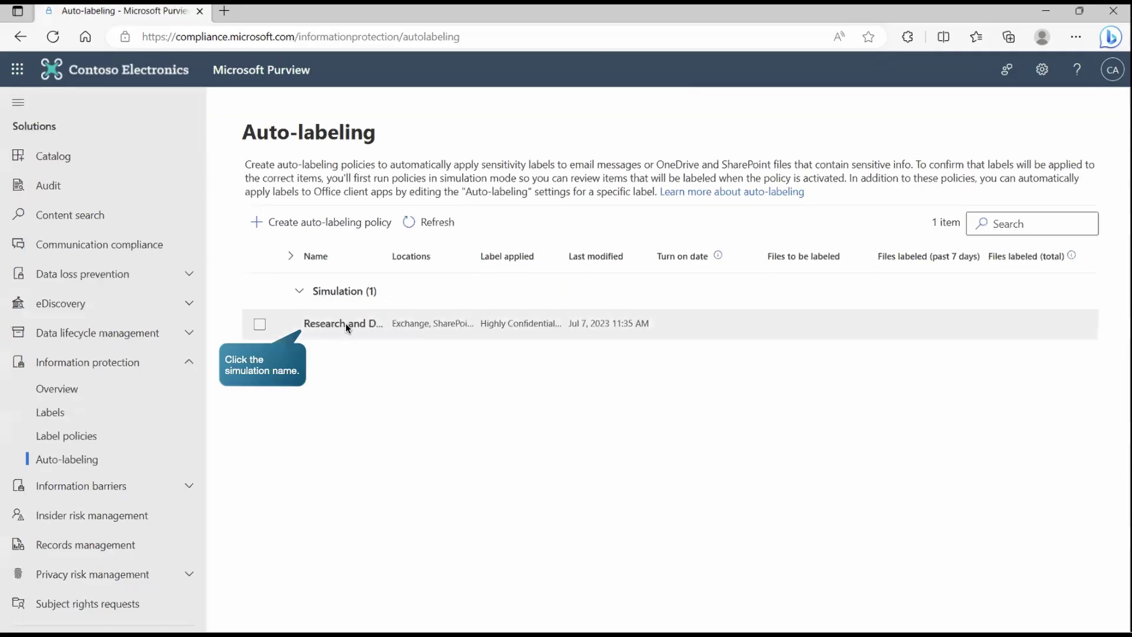
# Open the policy, check its four matched files, and inspect Regulatory Requirements Review.pptx.
pyautogui.click(333, 323)
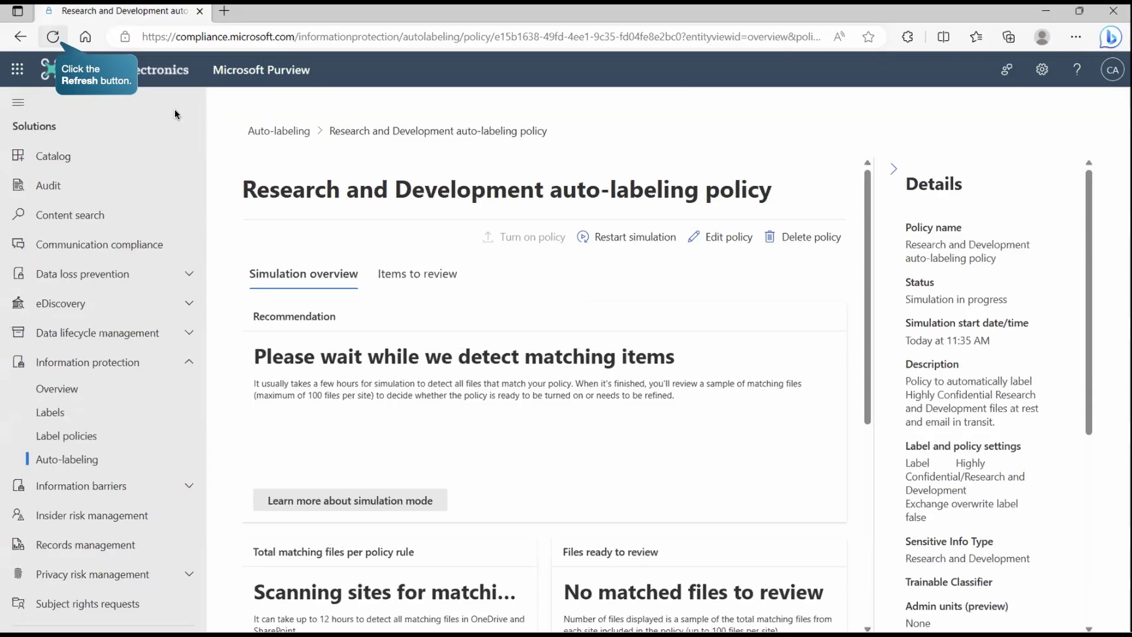
pyautogui.click(52, 36)
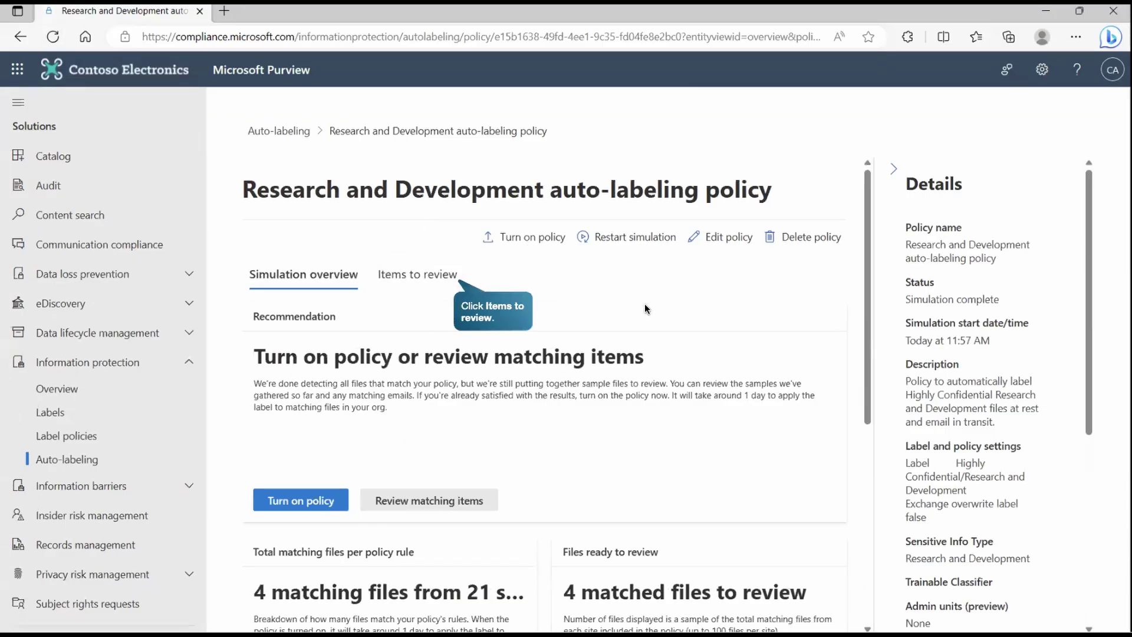
pyautogui.click(406, 281)
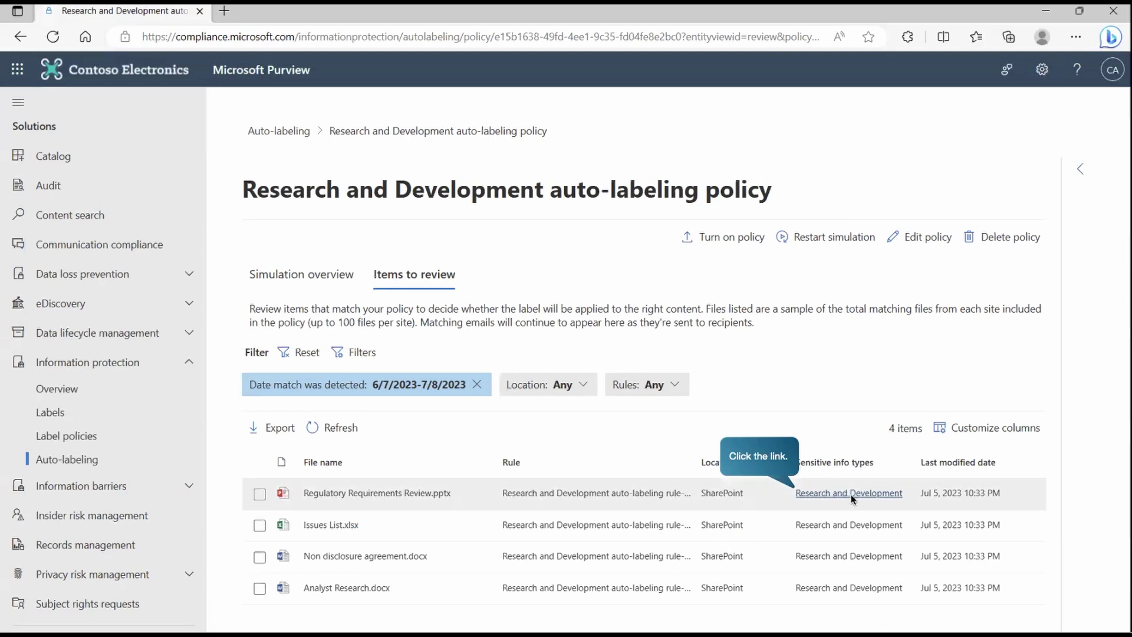
pyautogui.click(835, 494)
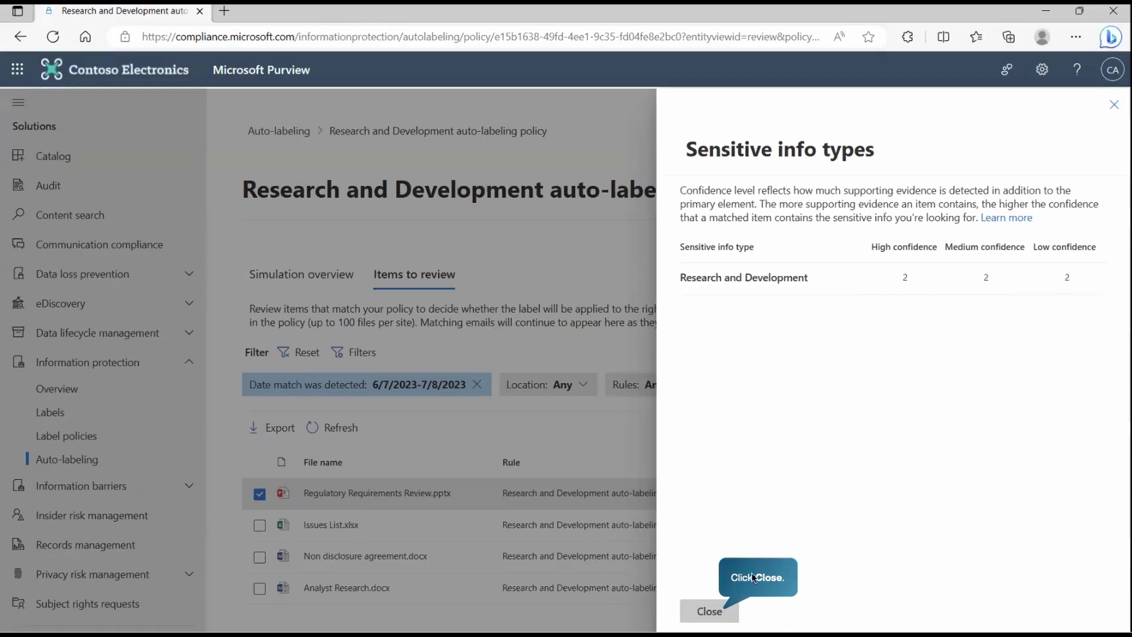
pyautogui.click(711, 611)
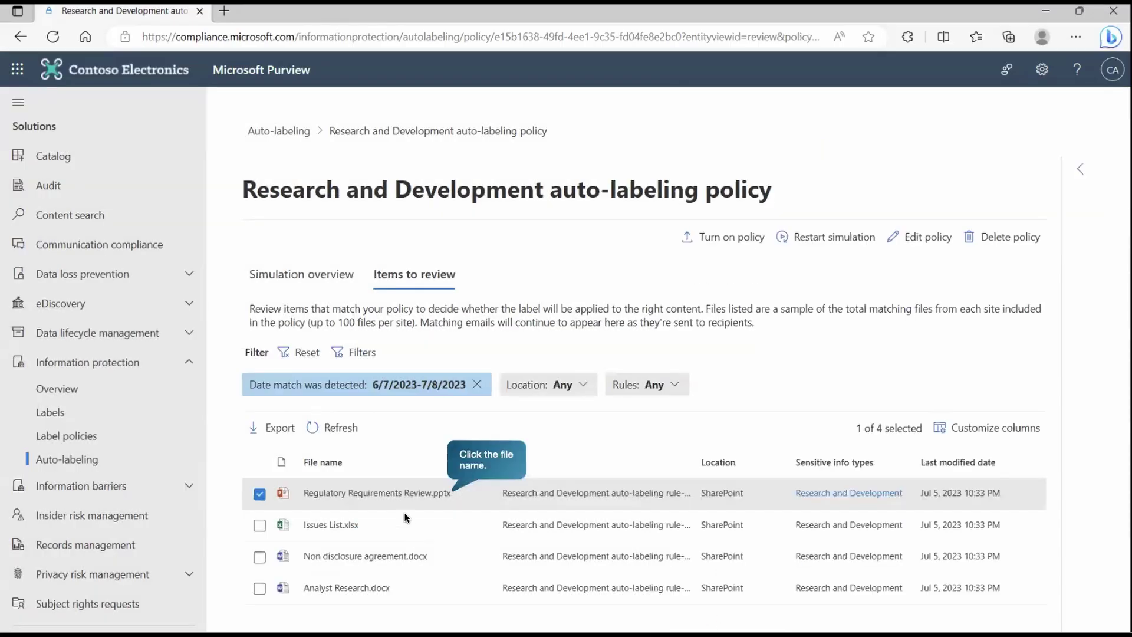
pyautogui.click(397, 490)
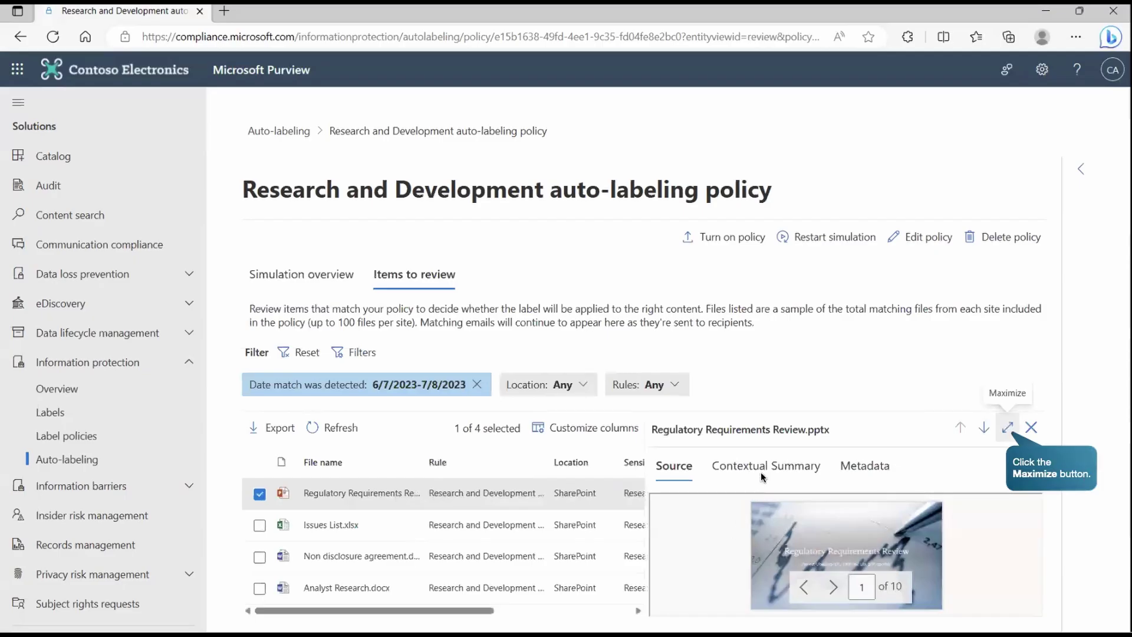
# Expand Regulatory Requirements Review.pptx details, review its Contextual Summary and Metadata, then close them.
pyautogui.click(1007, 427)
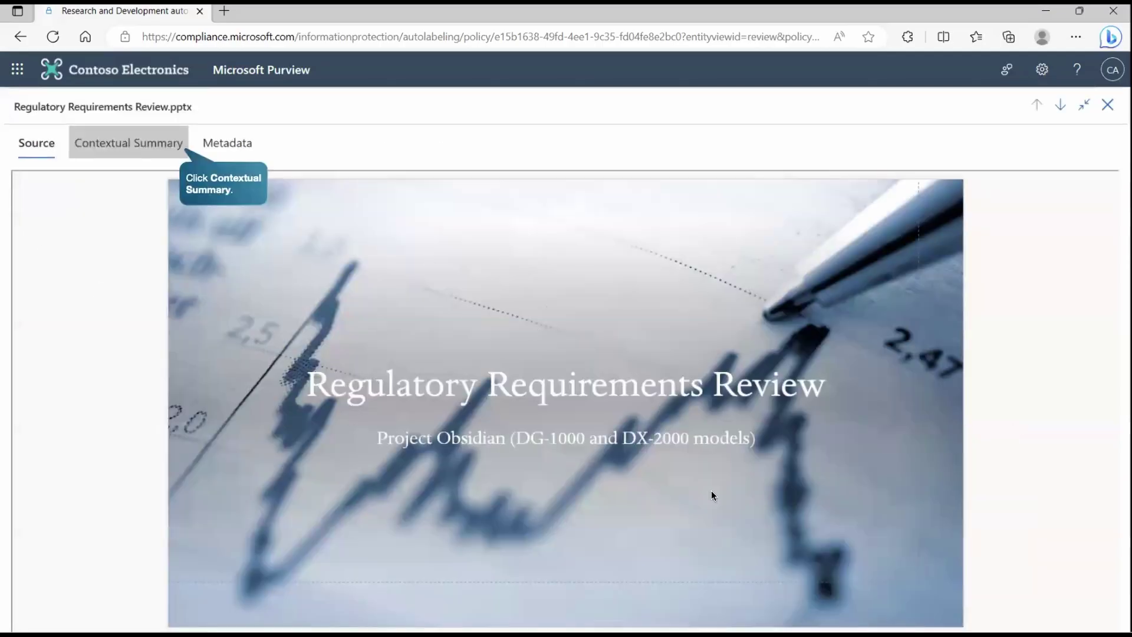
pyautogui.click(133, 145)
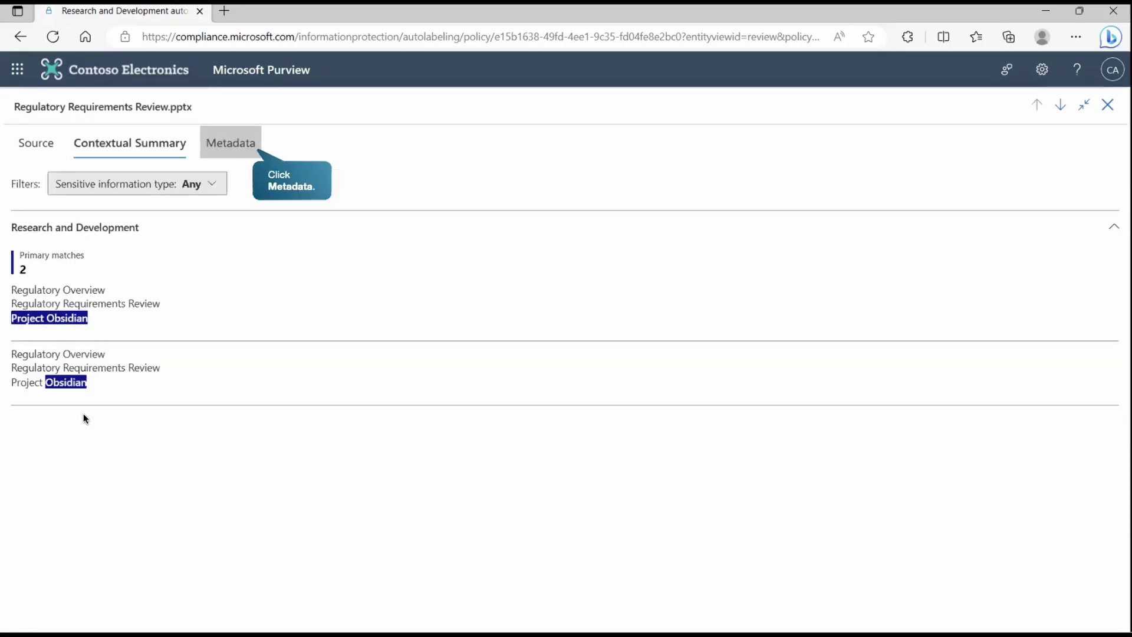
pyautogui.click(228, 150)
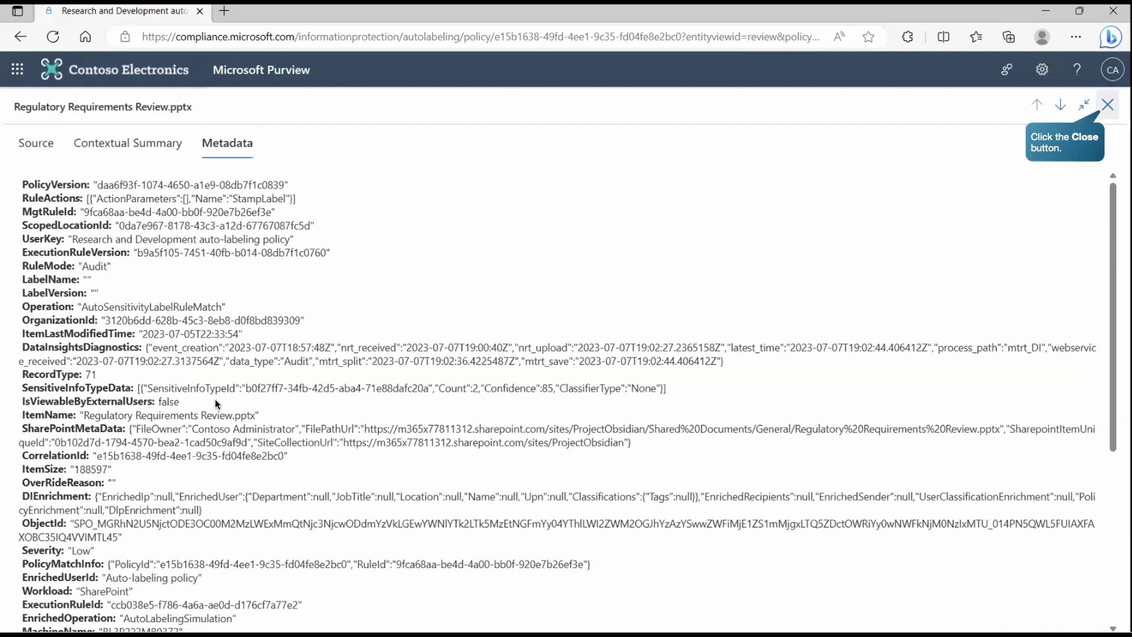
pyautogui.click(1108, 104)
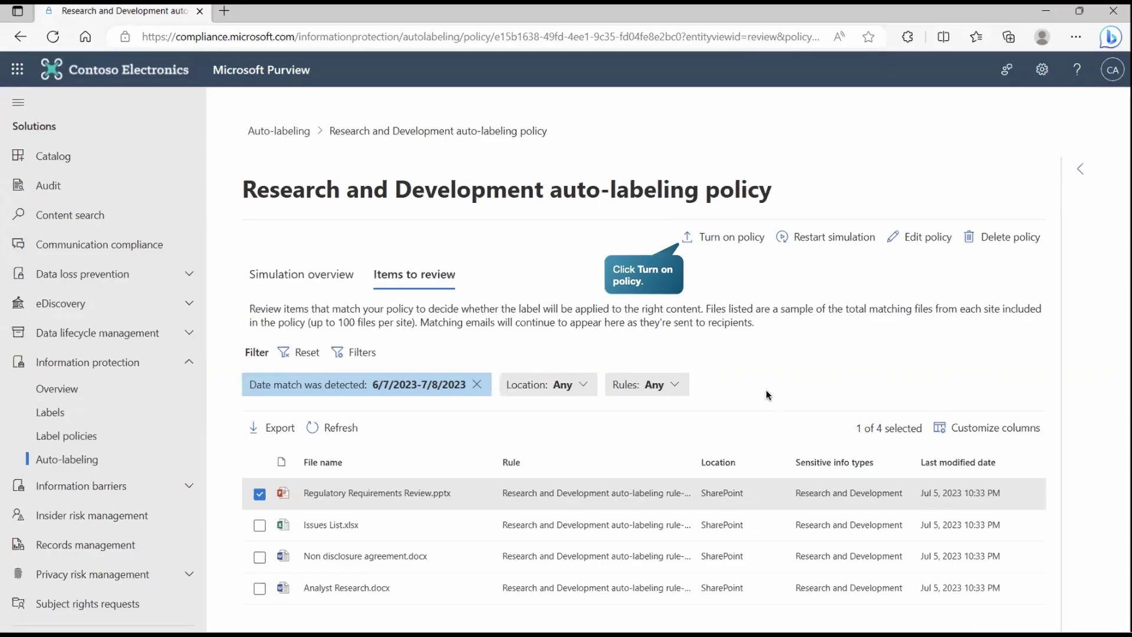
# Turn on and publish the Research and Development auto-labeling policy, dismissing the published notice.
pyautogui.click(730, 236)
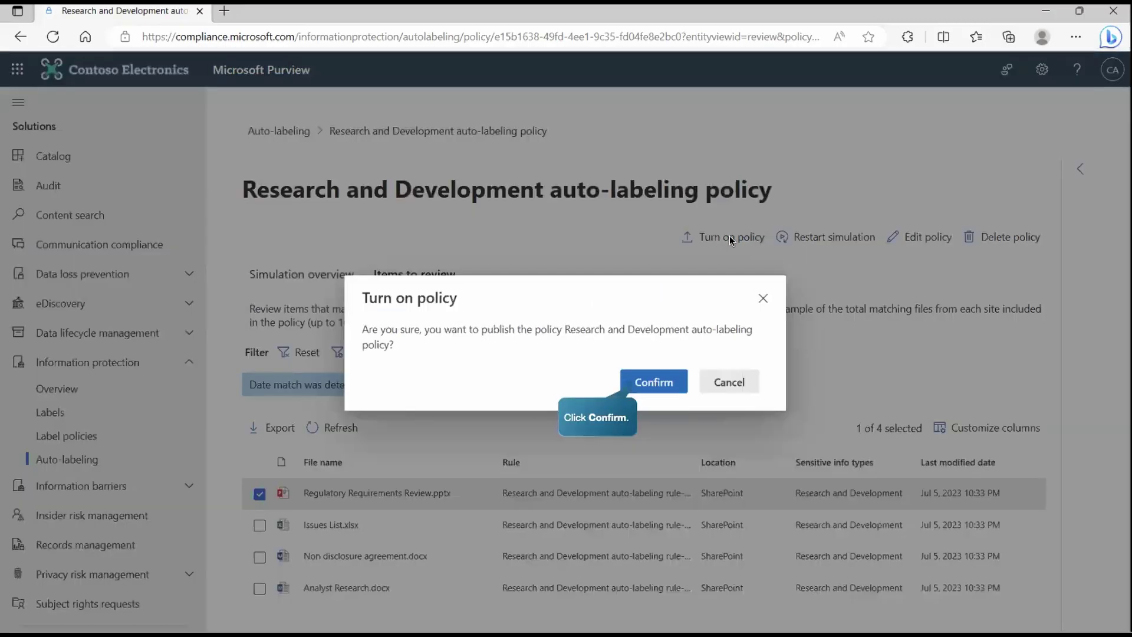
pyautogui.click(646, 383)
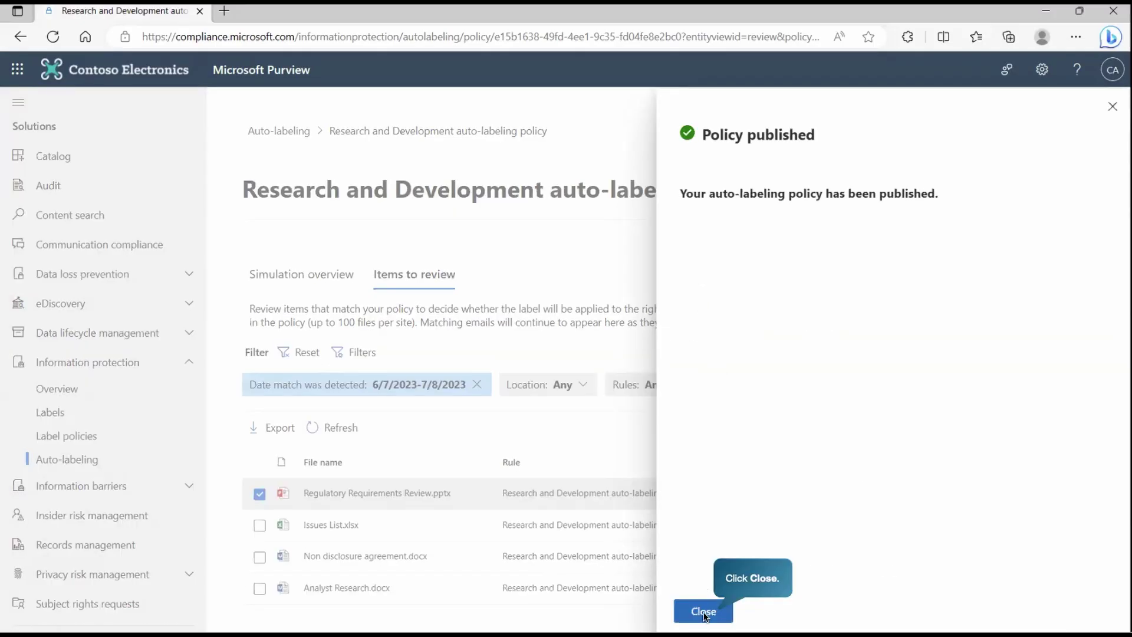
pyautogui.click(703, 611)
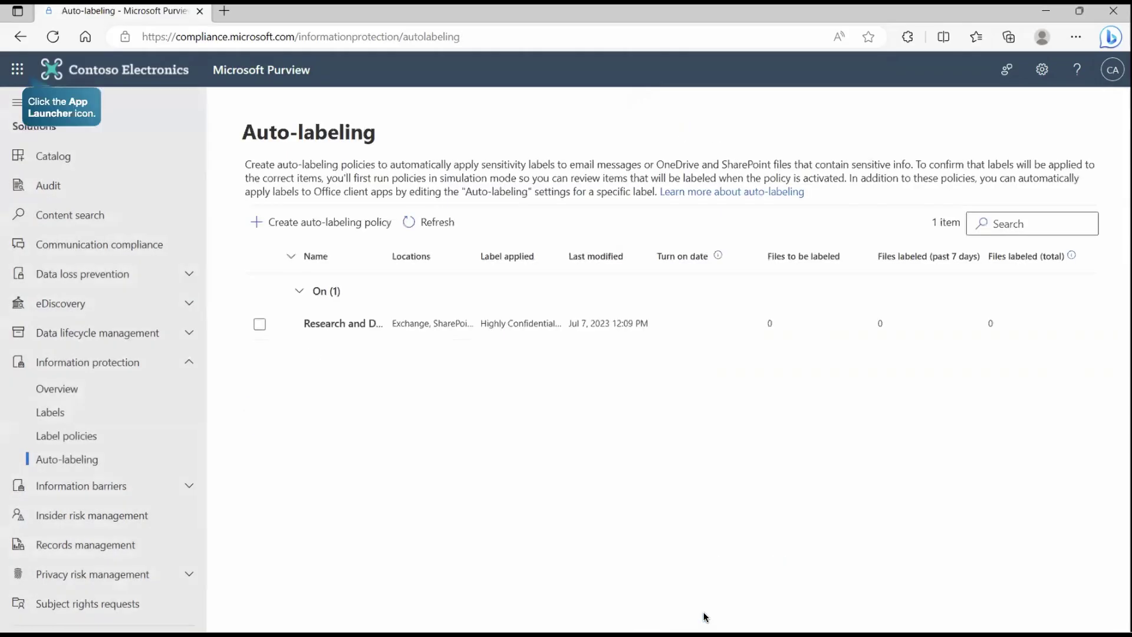
pyautogui.click(19, 71)
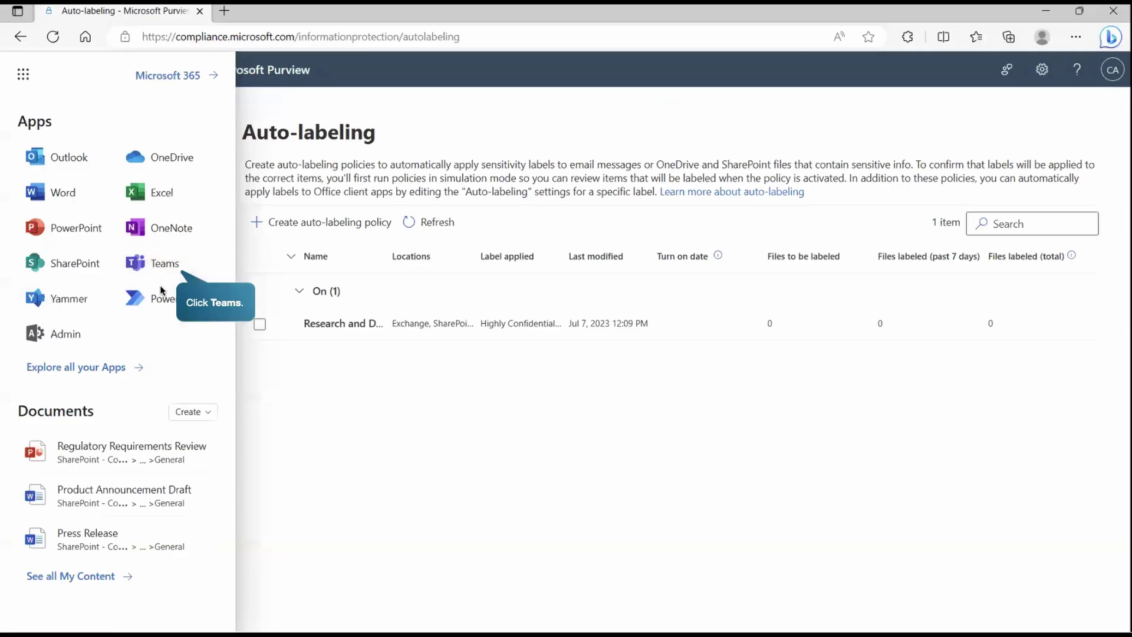
# Go to Project Obsidian's General files in Teams and show the library's extra options.
pyautogui.click(164, 263)
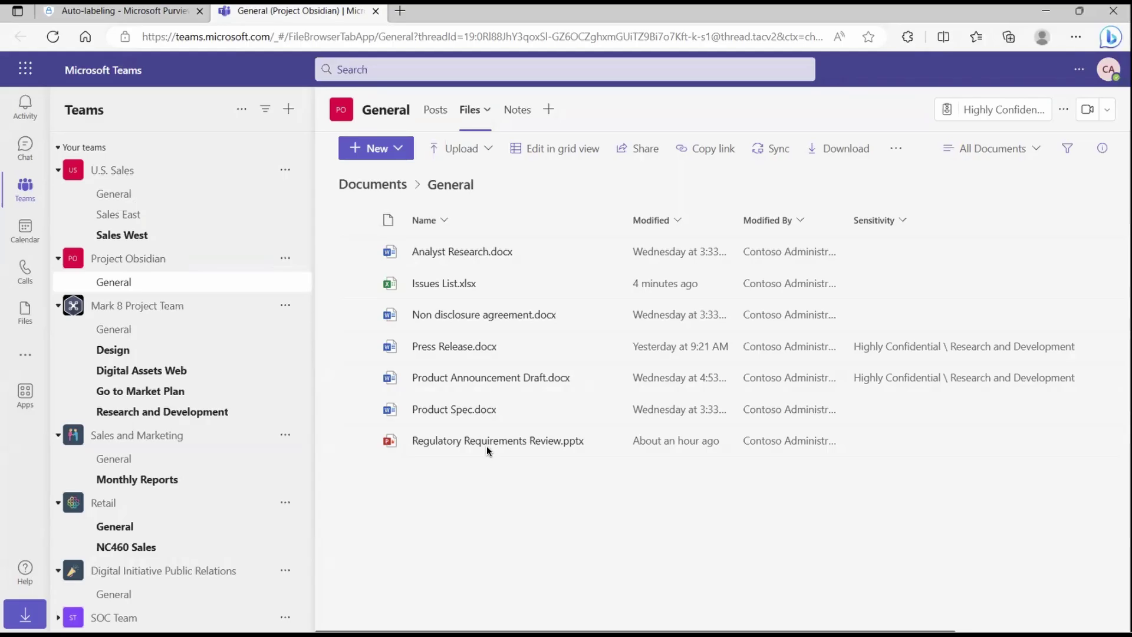
pyautogui.click(896, 148)
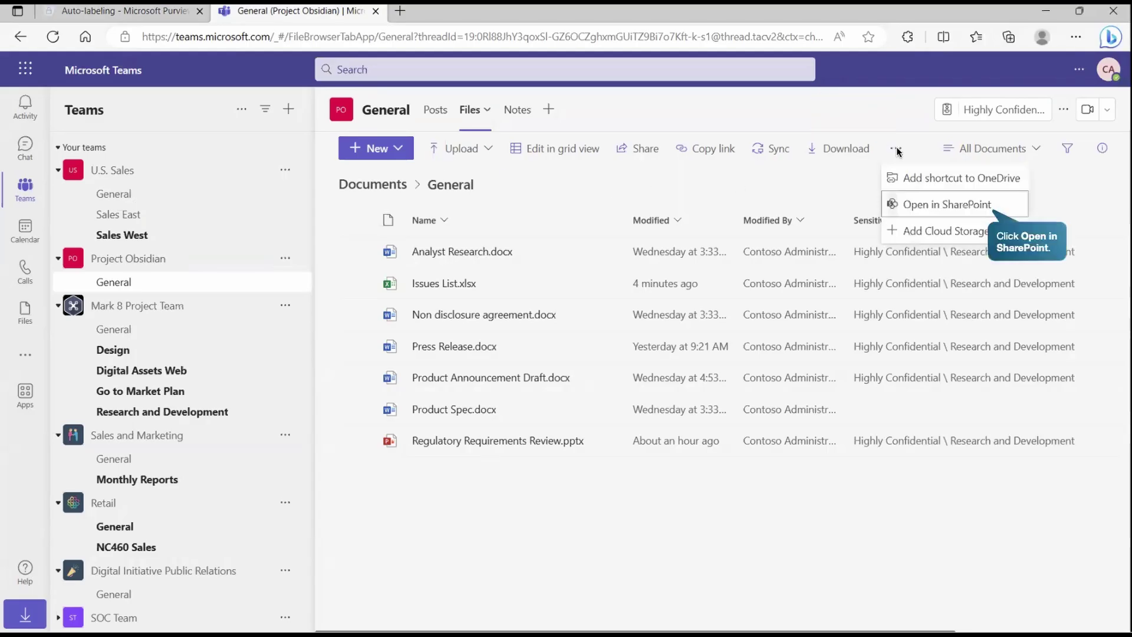
# Open the General library in SharePoint and upload the four new Project Obsidian files.
pyautogui.click(944, 205)
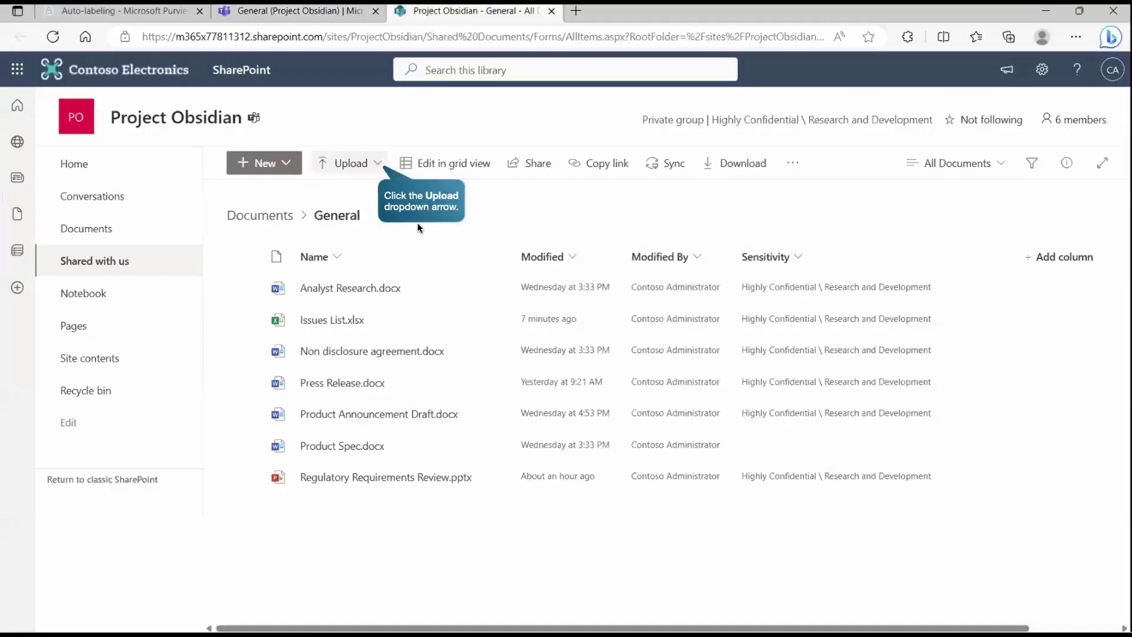
pyautogui.click(371, 158)
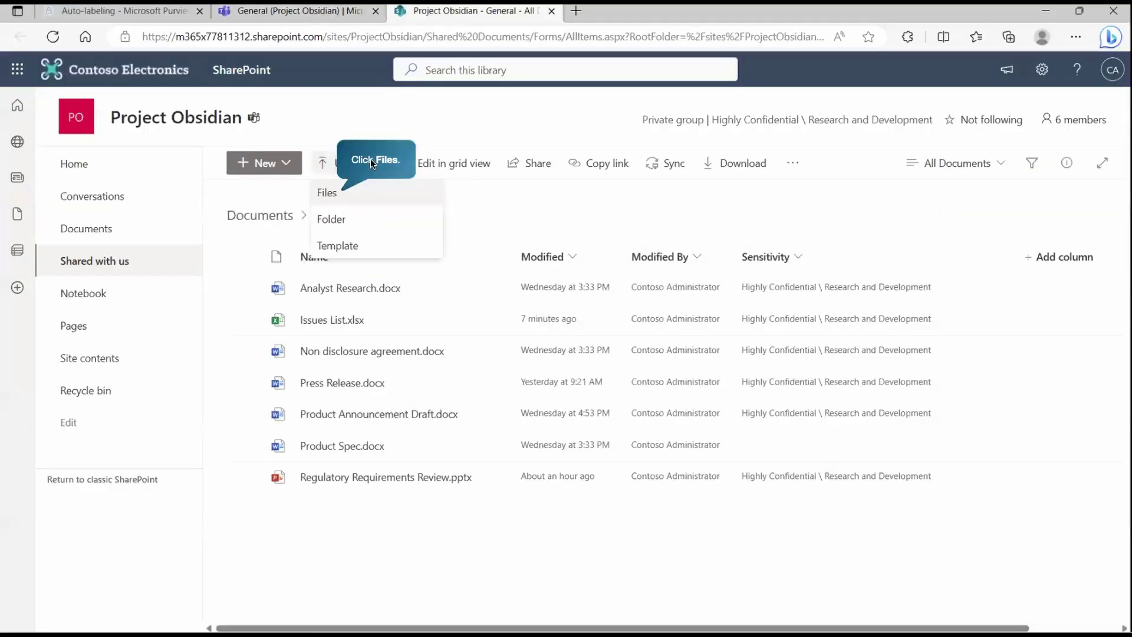
pyautogui.click(343, 195)
pyautogui.click(463, 259)
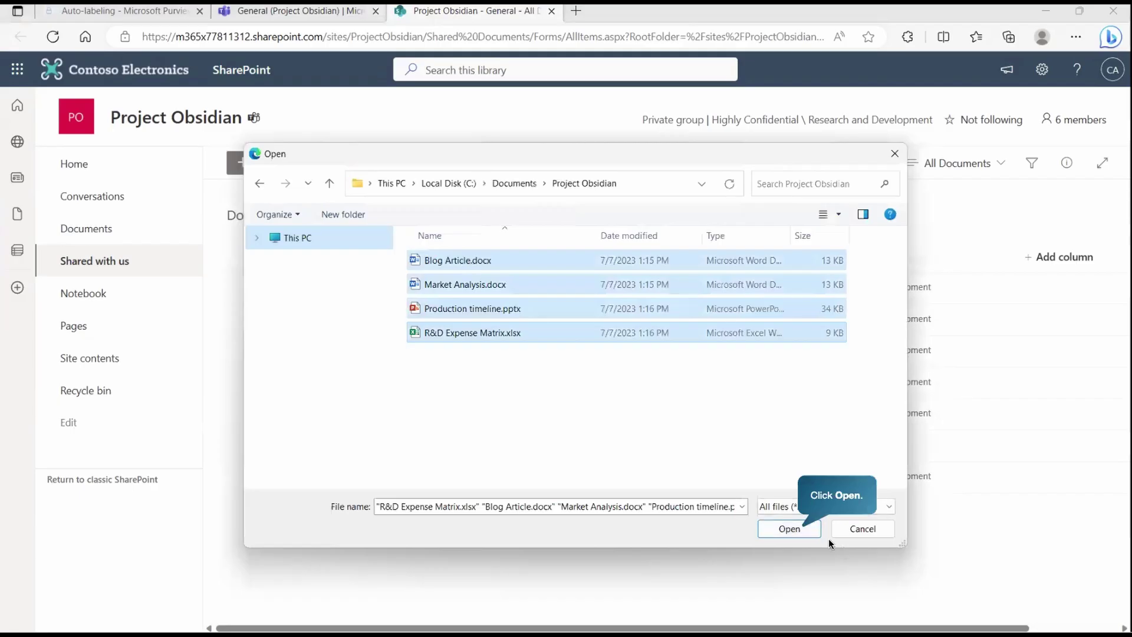
pyautogui.click(788, 528)
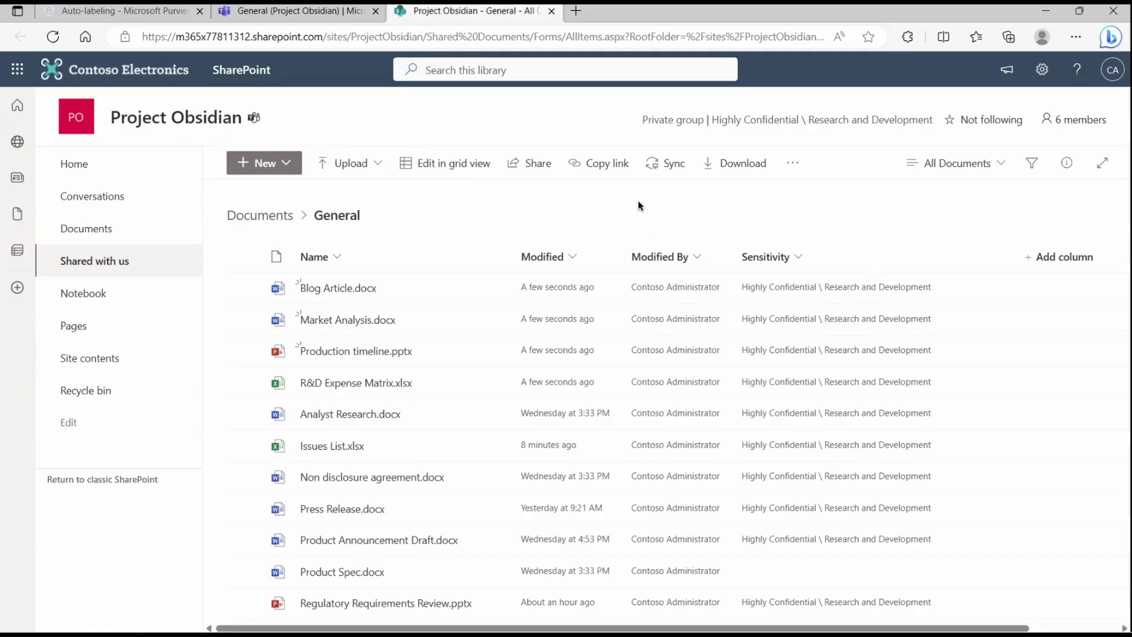
# Remove the Research and Development label from Press Release.docx, justifying 'Previous label no longer applies'.
pyautogui.click(343, 510)
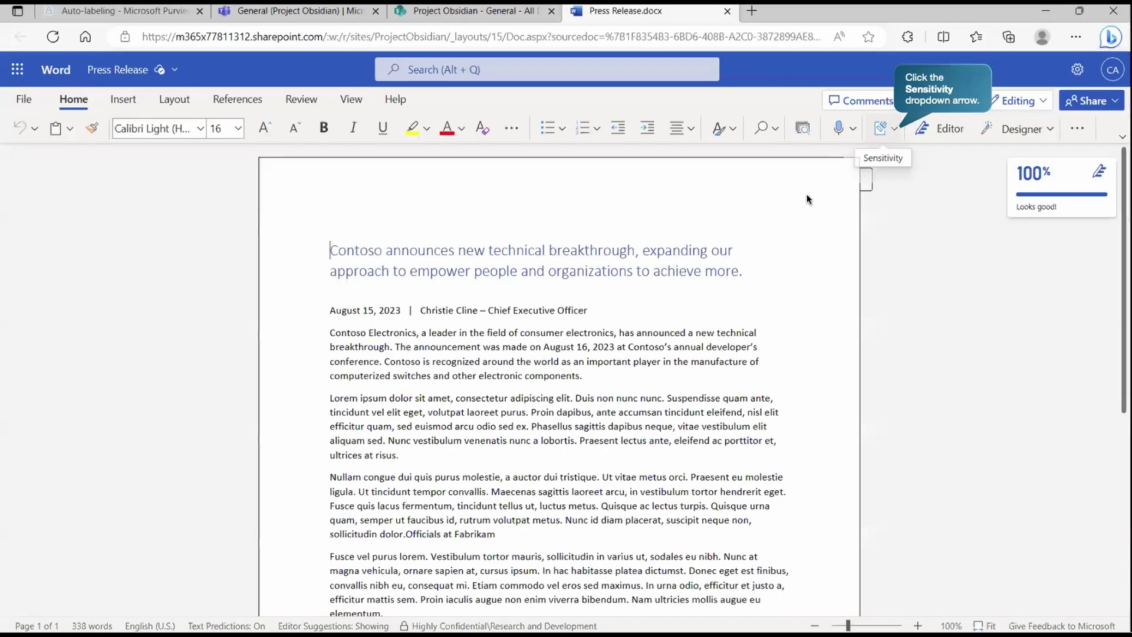
pyautogui.click(894, 128)
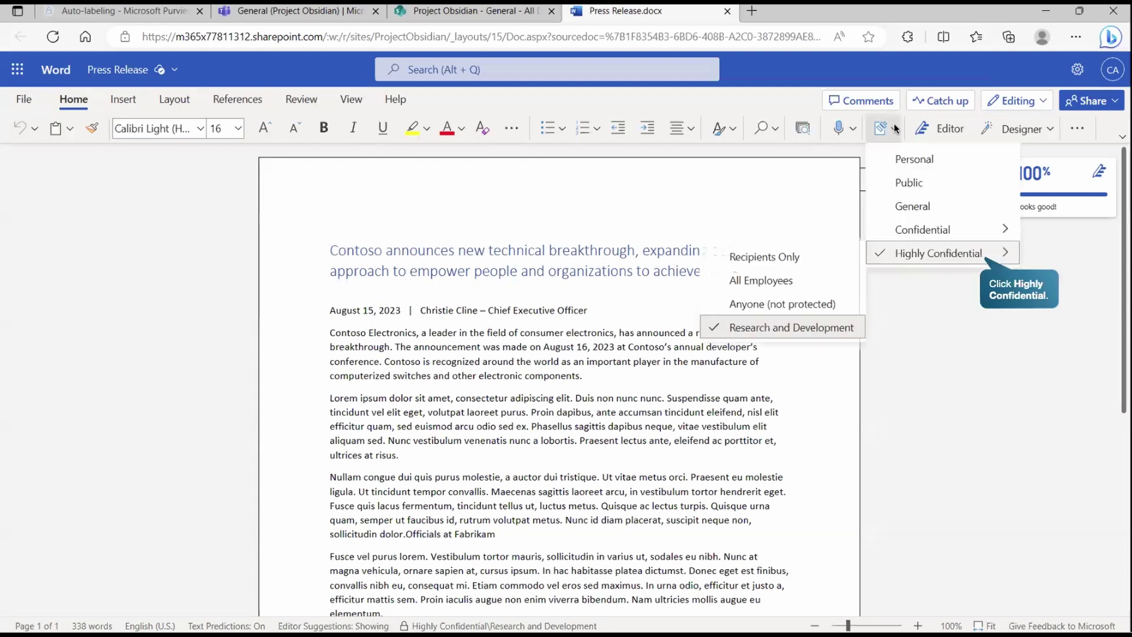
pyautogui.click(925, 254)
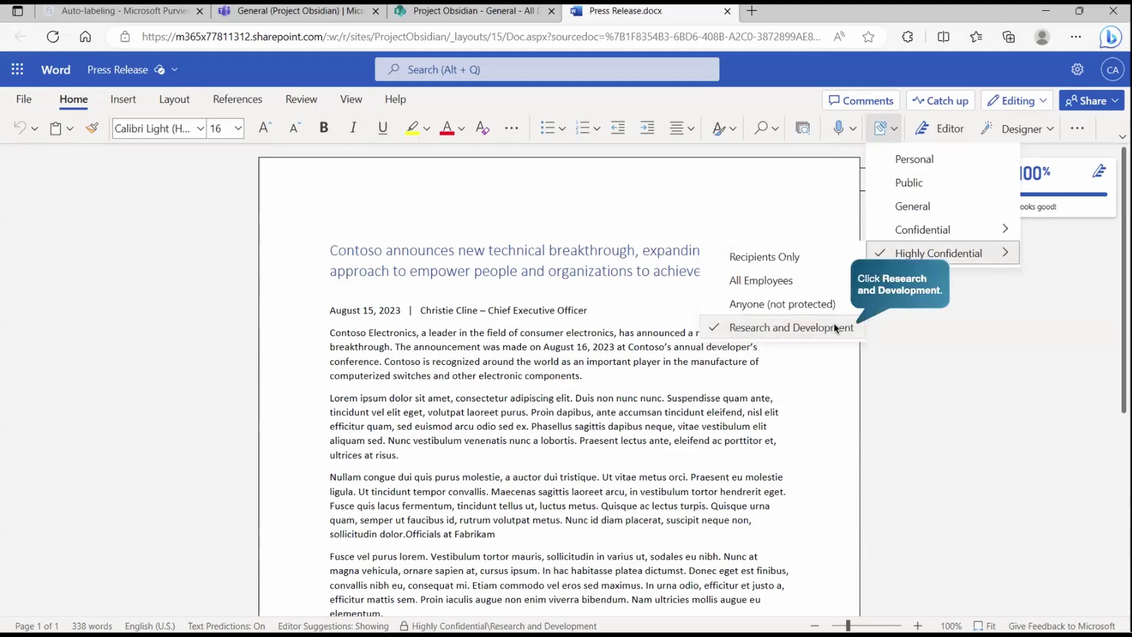
pyautogui.click(834, 325)
pyautogui.click(465, 306)
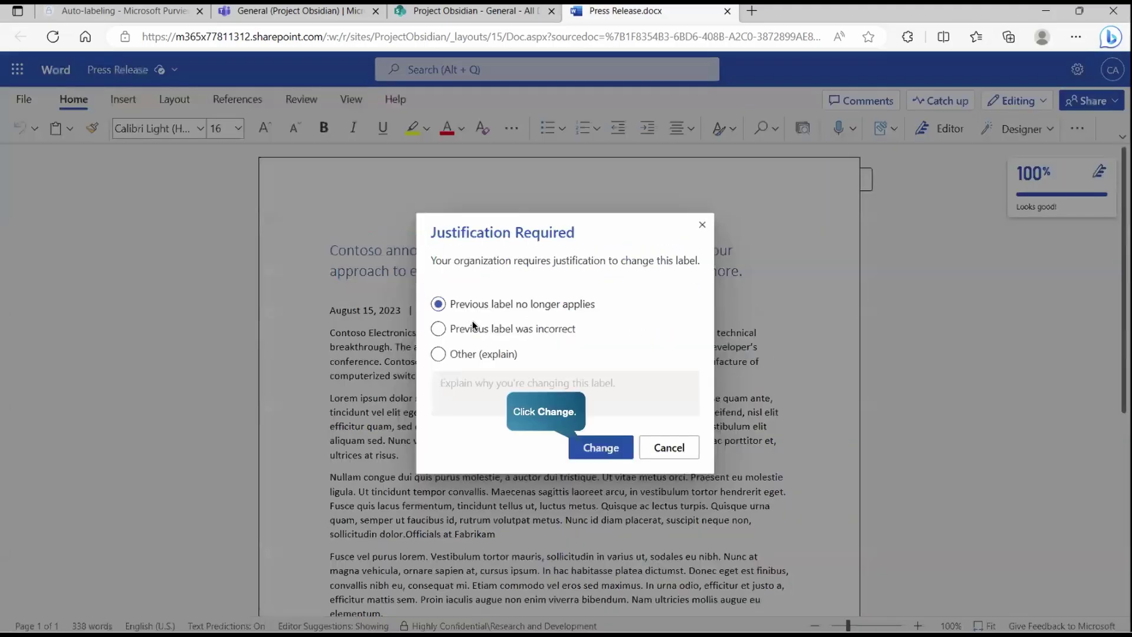
pyautogui.click(602, 449)
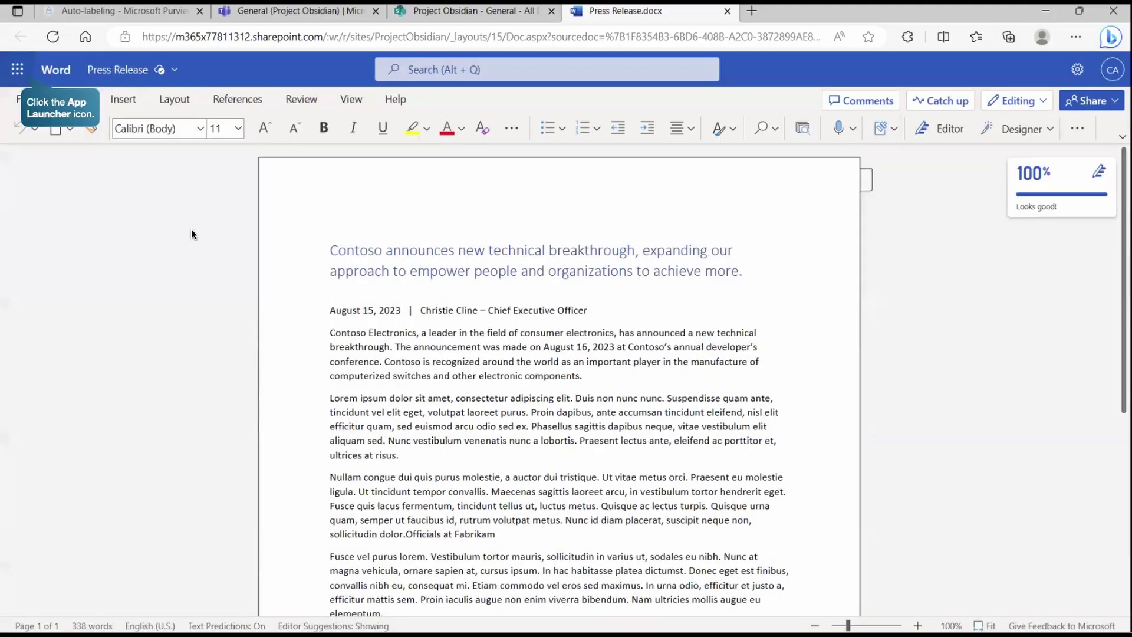
# Open Outlook on the web to see the Press Release Legal Review email.
pyautogui.click(17, 69)
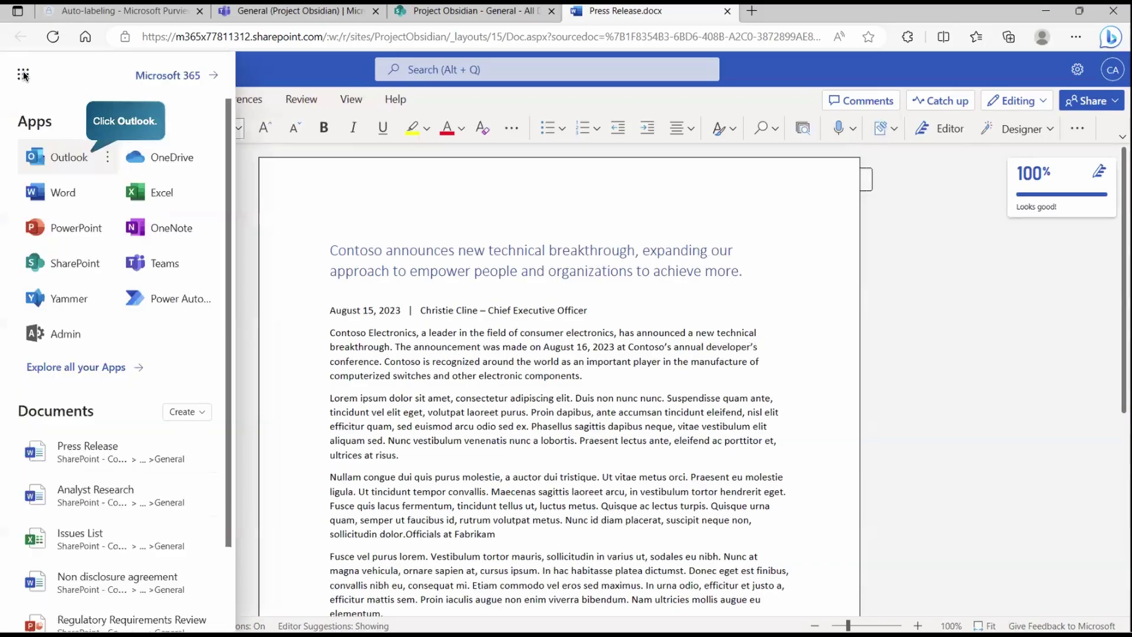
pyautogui.click(65, 158)
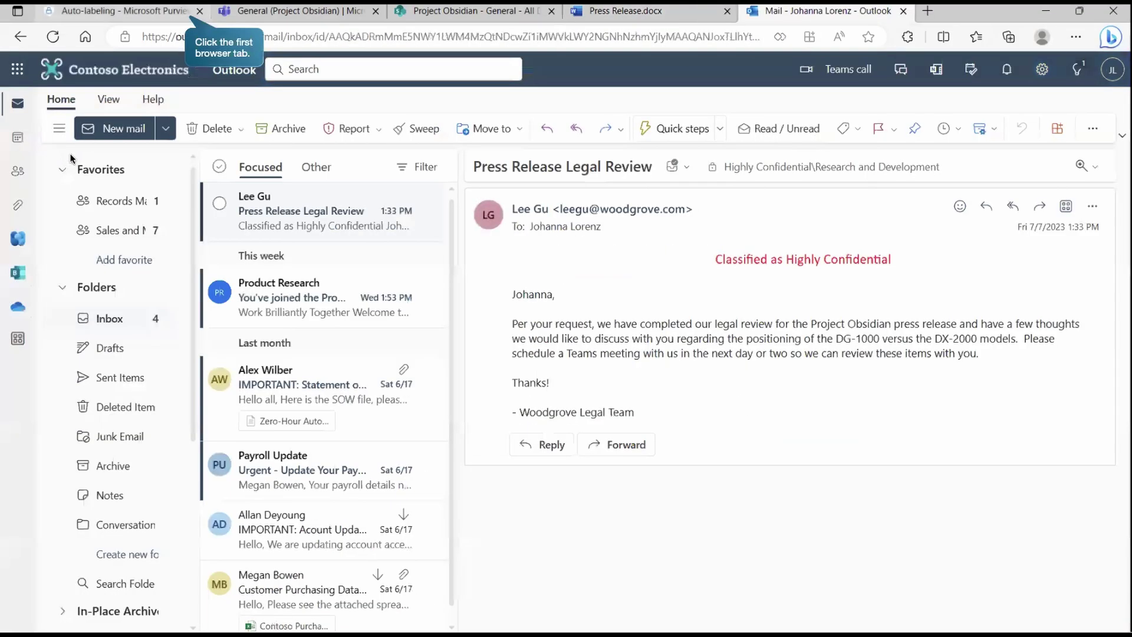
# Return to the Purview Auto-labeling tab showing 9 files labeled by Research and Development.
pyautogui.click(166, 16)
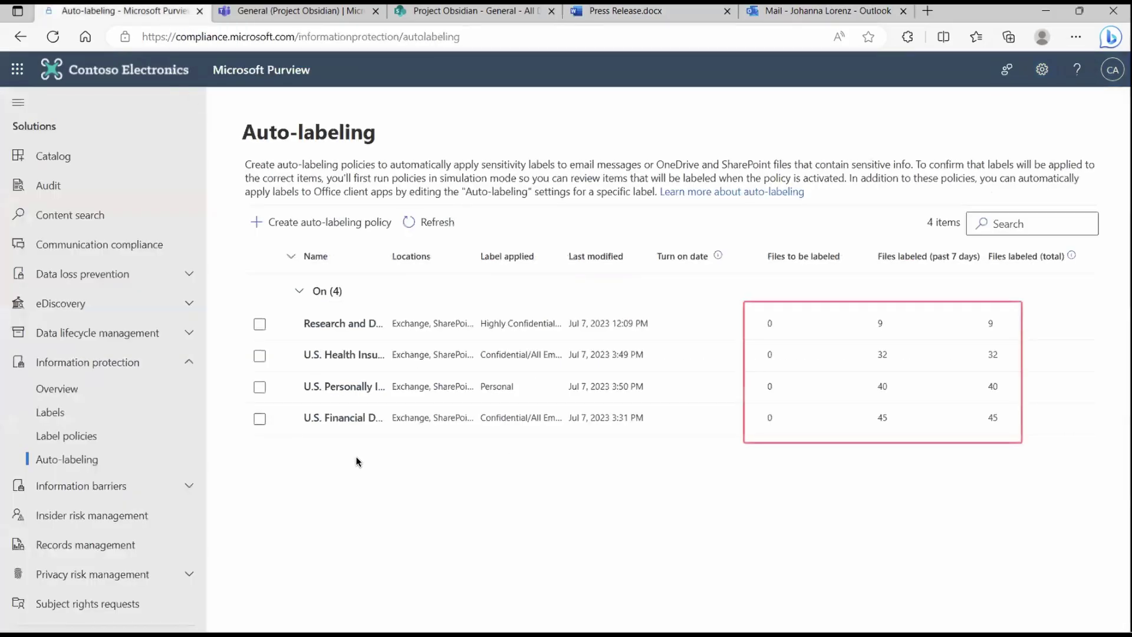